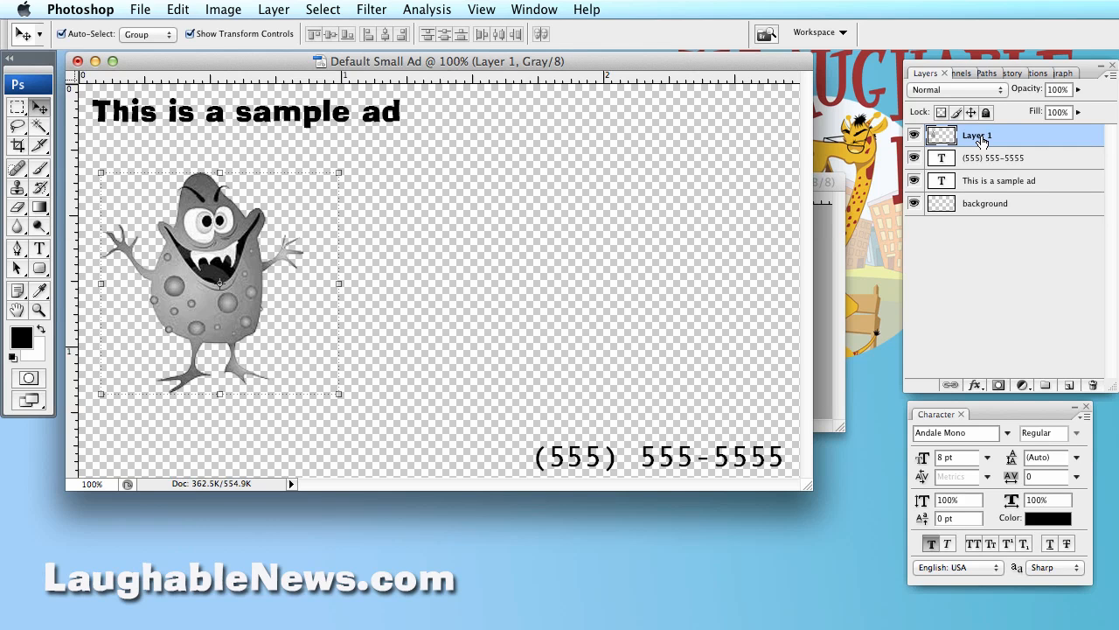
Rename the monster illustration's layer as Bug
double_click(982, 136)
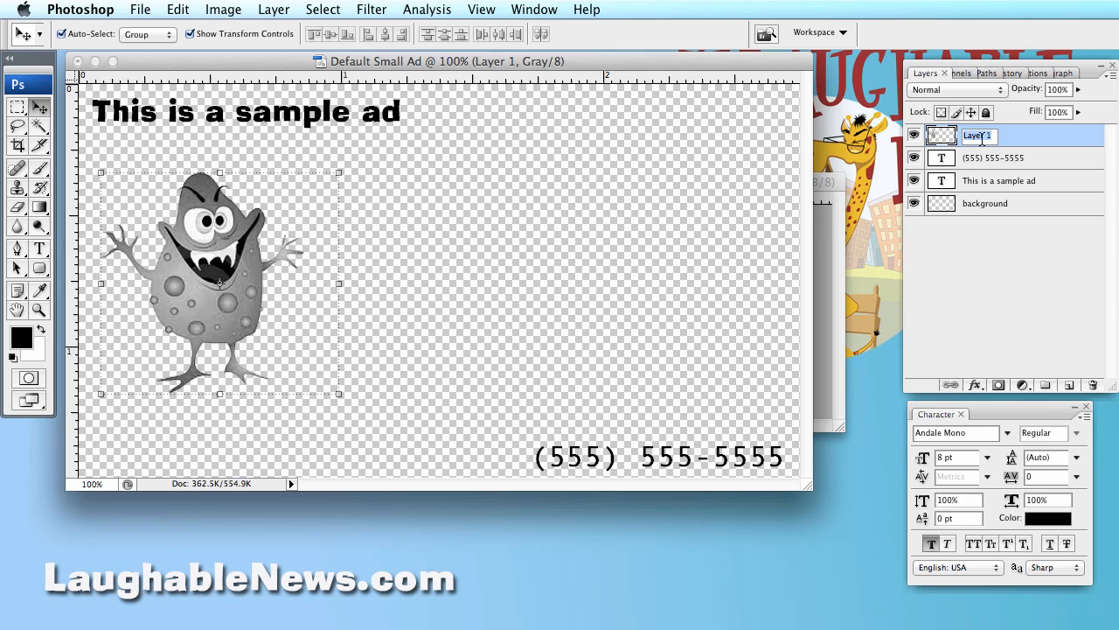
text(Bug)
key(Return)
Create a new layer named border above the Bug layer
key(m)
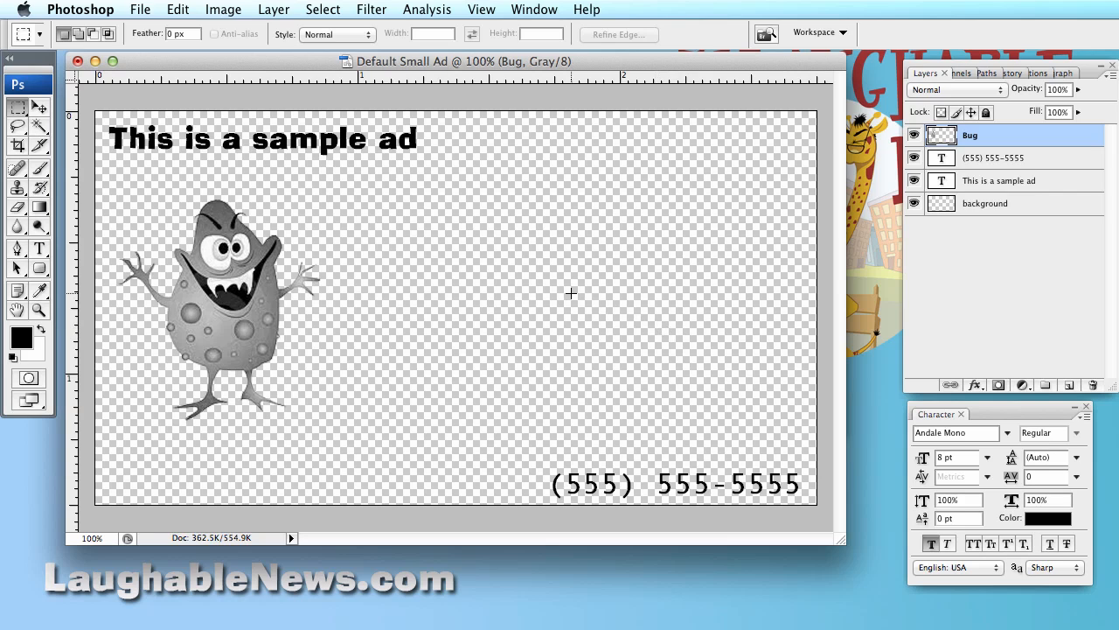
click(273, 15)
mouse_move(308, 30)
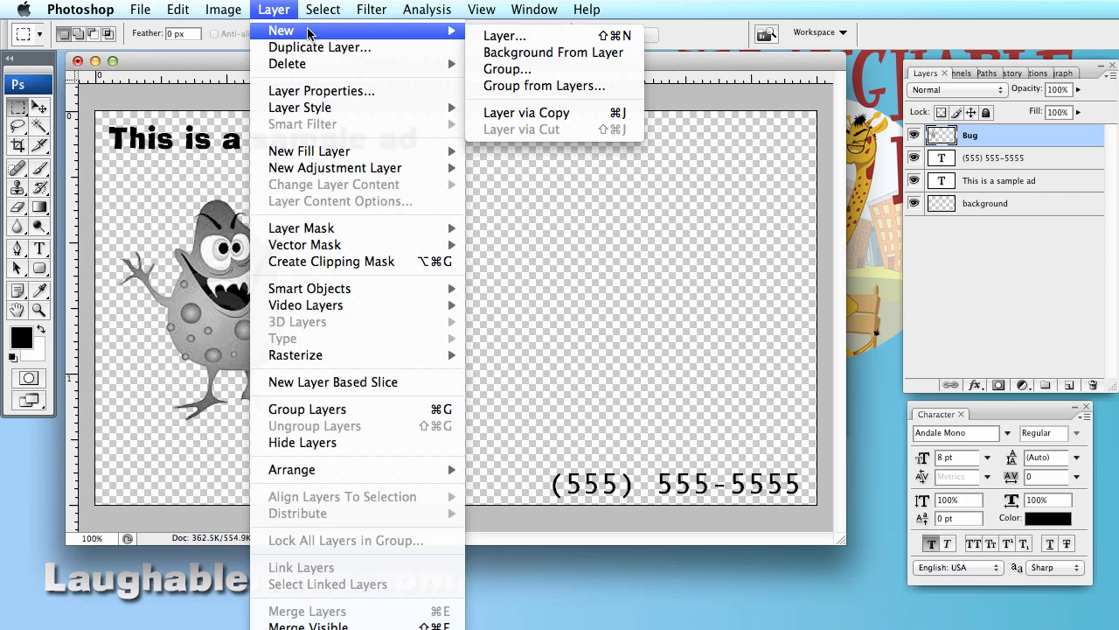
click(488, 39)
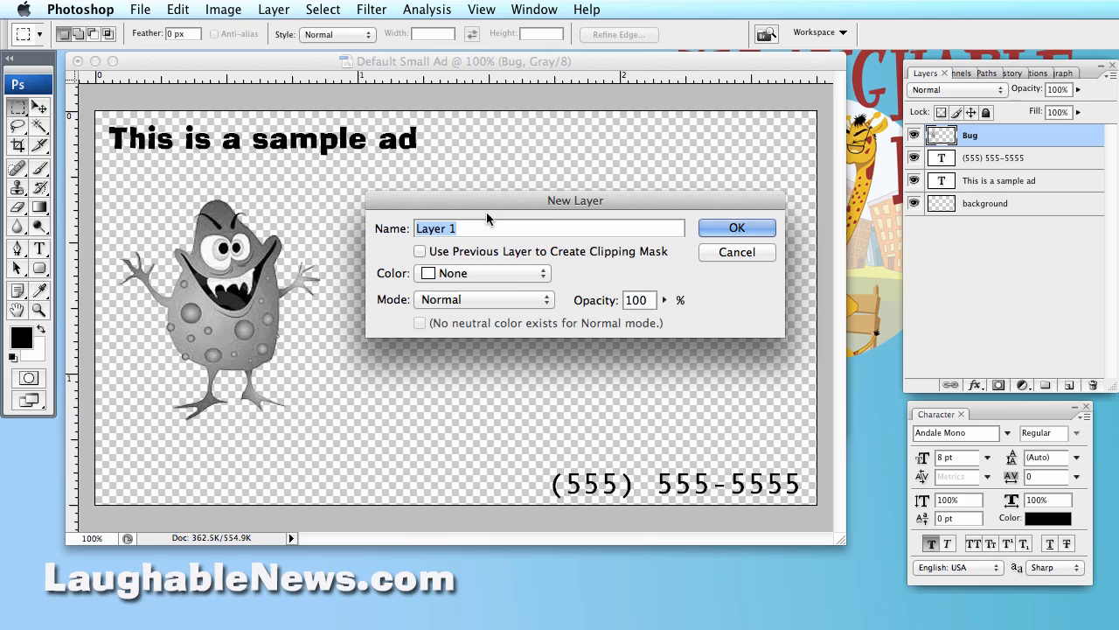
text(border)
key(Return)
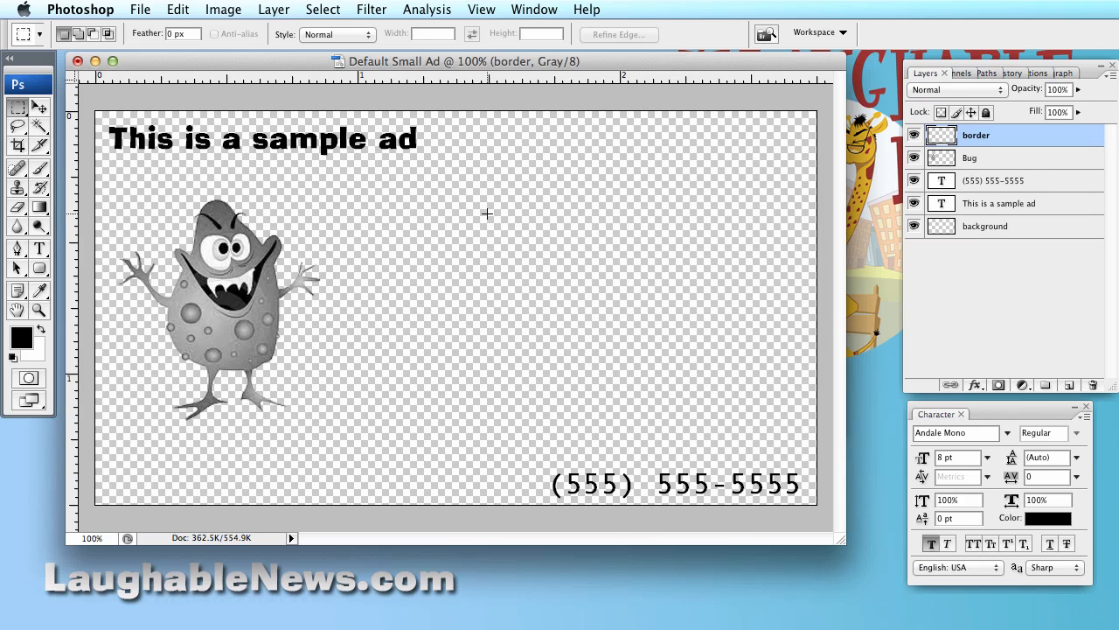
Select the whole canvas with the Rectangular Marquee and turn the selection into a border 5 pixels wide
click(16, 109)
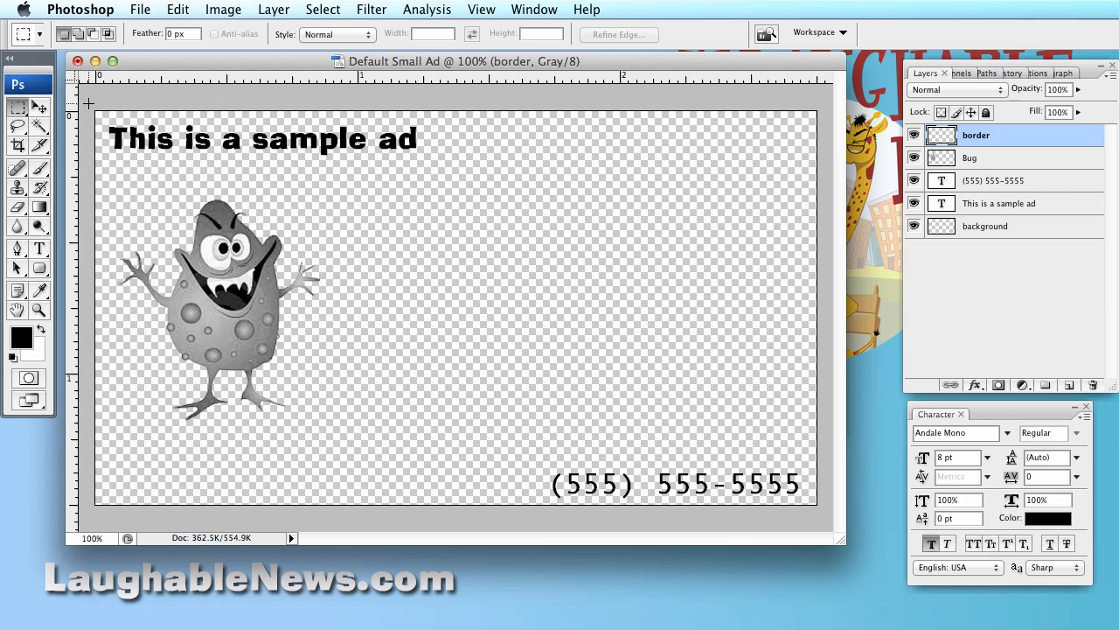
drag(89, 103, 829, 526)
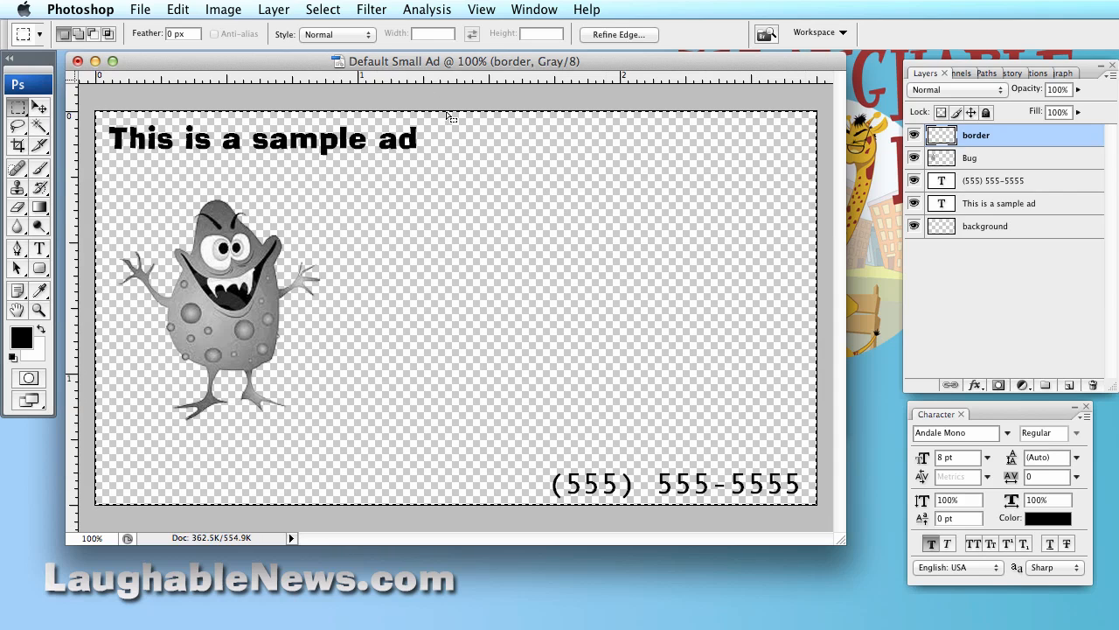
click(338, 15)
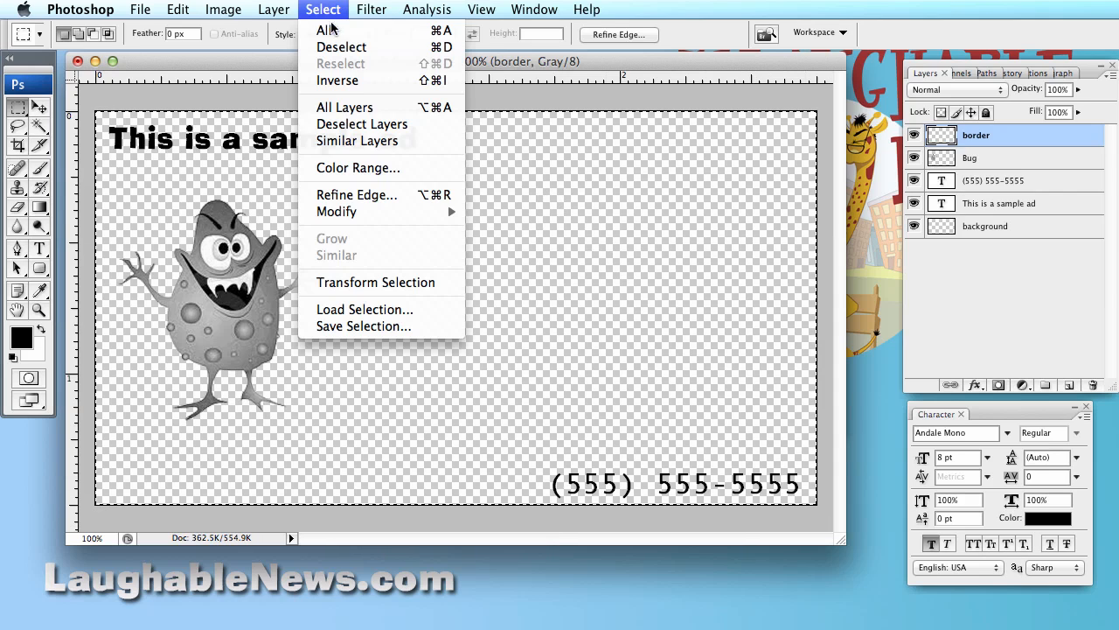
mouse_move(408, 214)
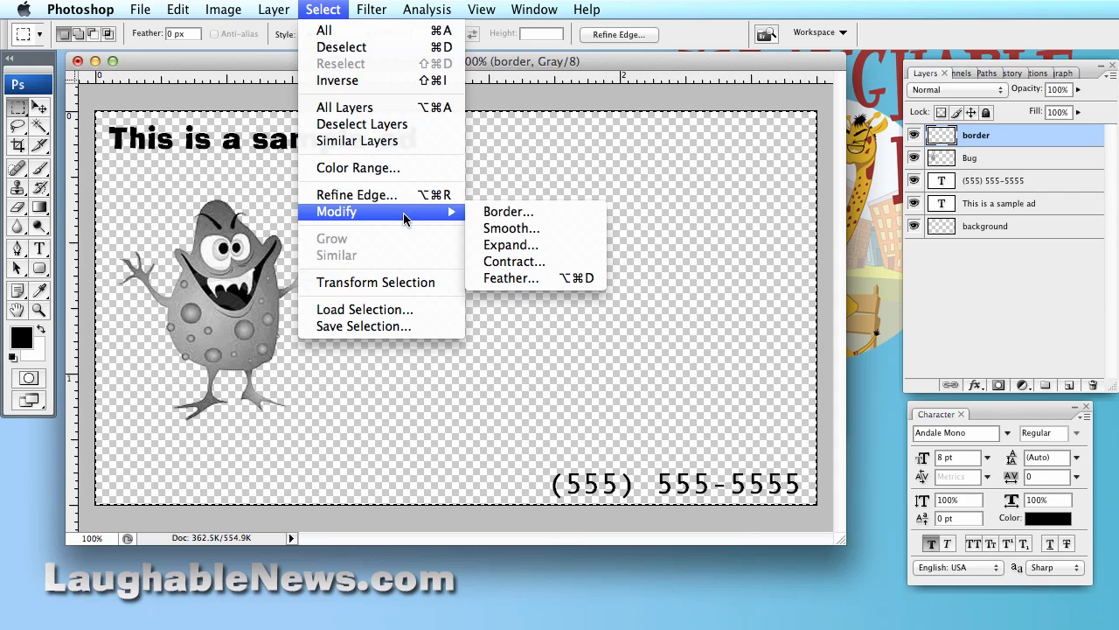
click(505, 216)
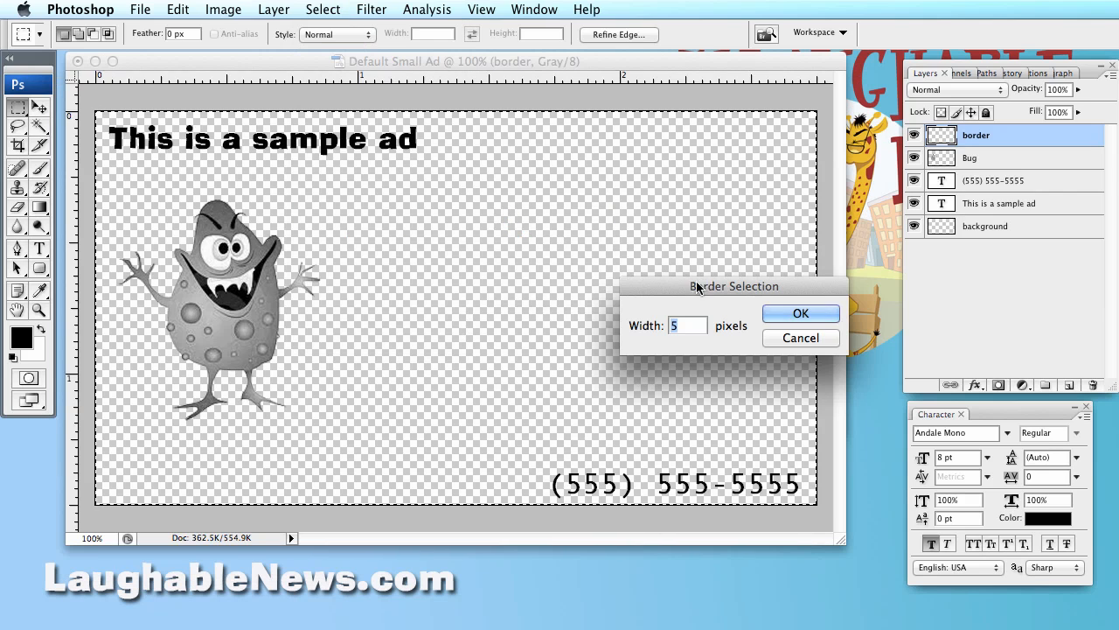
drag(700, 283, 524, 213)
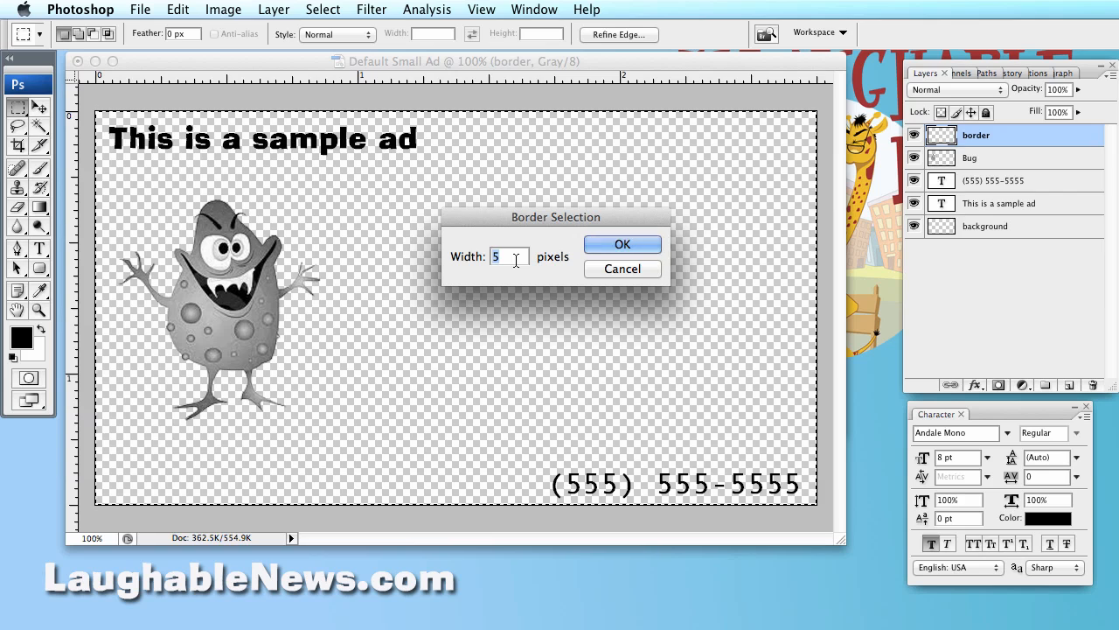
click(620, 245)
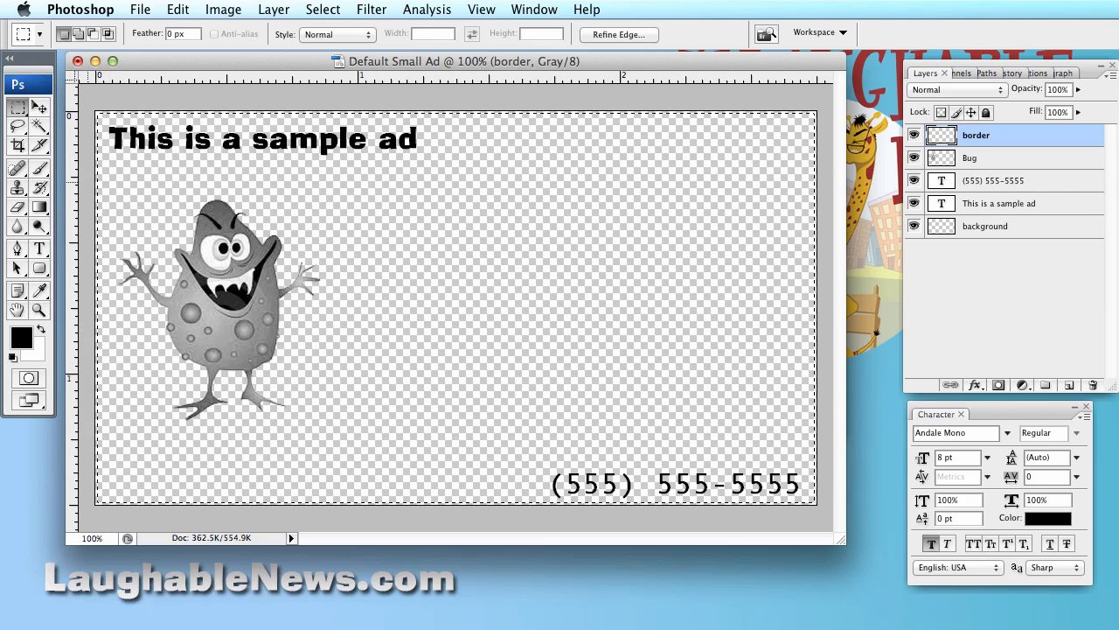
Fill the border selection with the black foreground color using the Paint Bucket tool
click(39, 208)
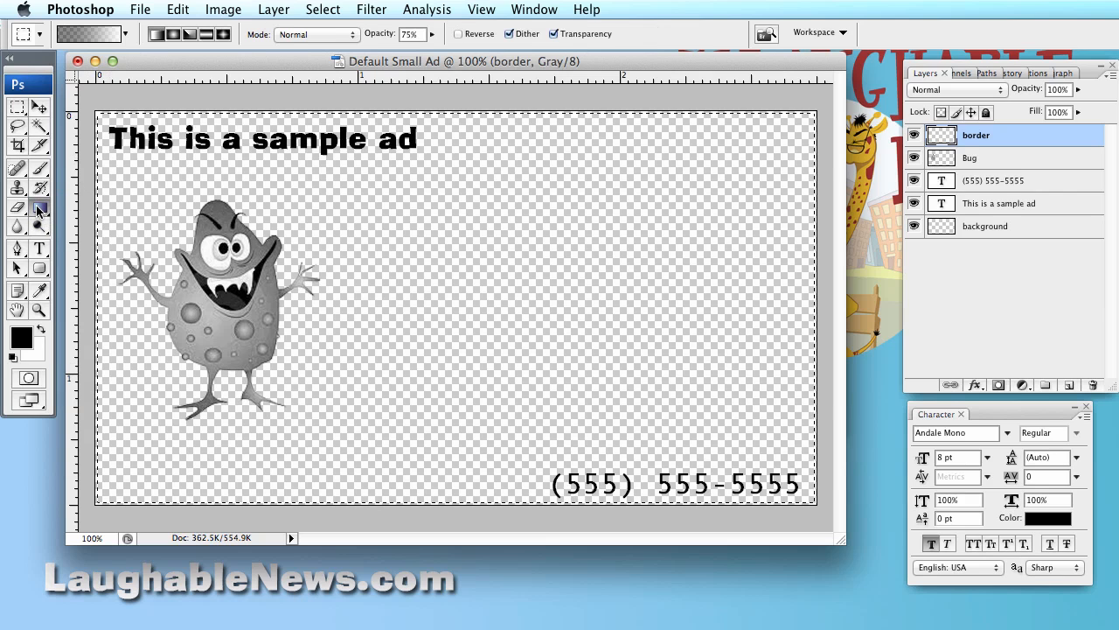
mouse_move(38, 208)
mouse_down()
mouse_move(60, 205)
mouse_move(85, 224)
mouse_up()
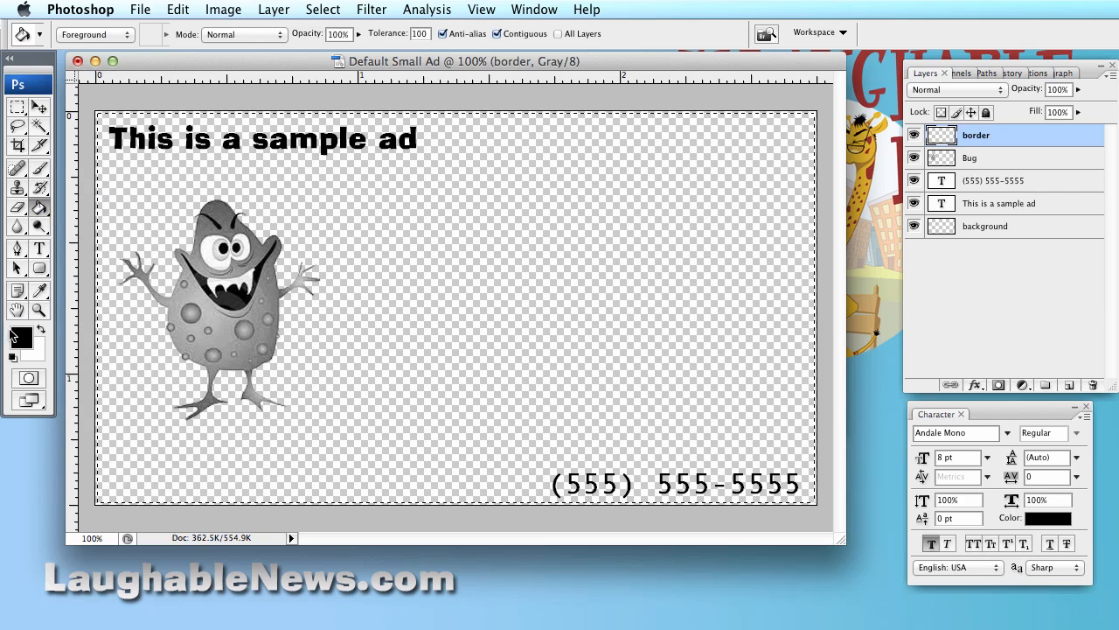
click(90, 192)
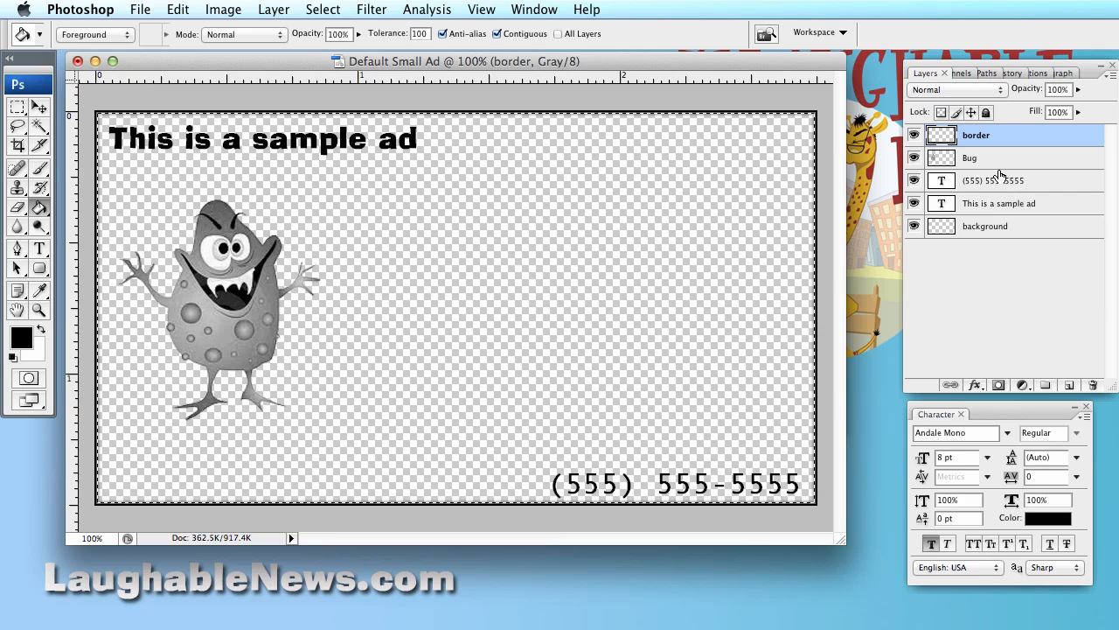
Hide and show the Bug, phone number and border layers one at a time to check what each contains
click(914, 159)
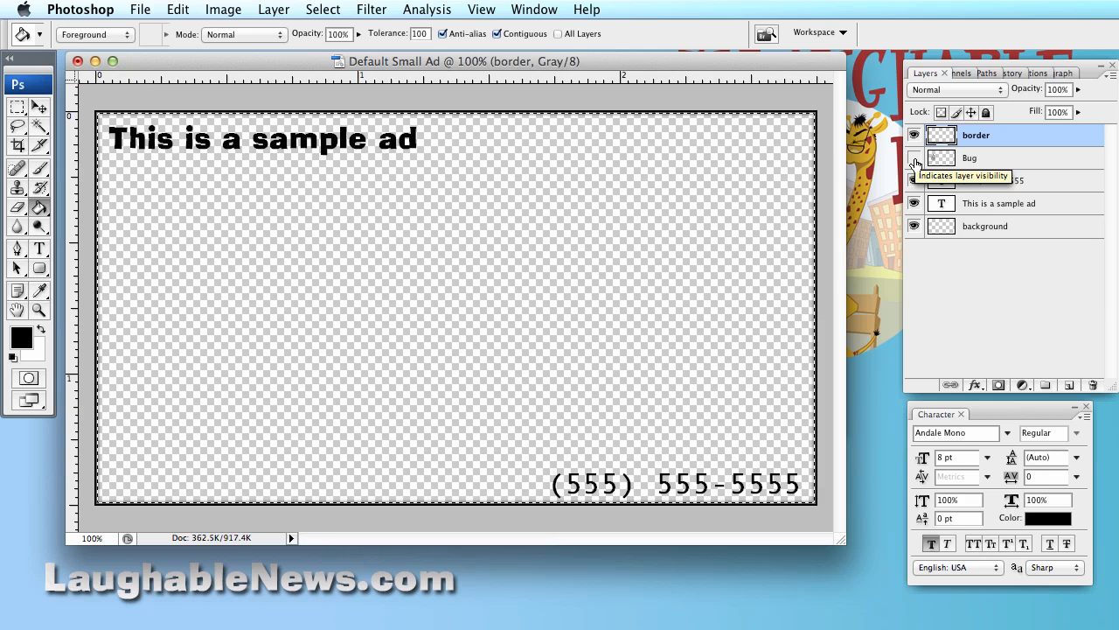
click(915, 160)
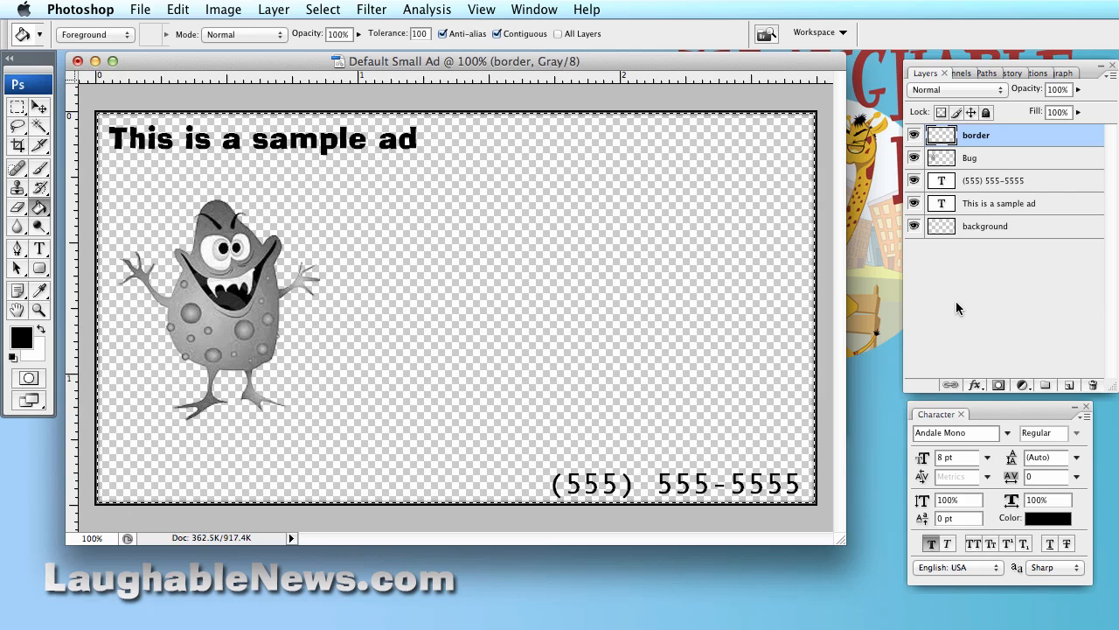
click(913, 180)
click(913, 180)
click(914, 136)
click(914, 136)
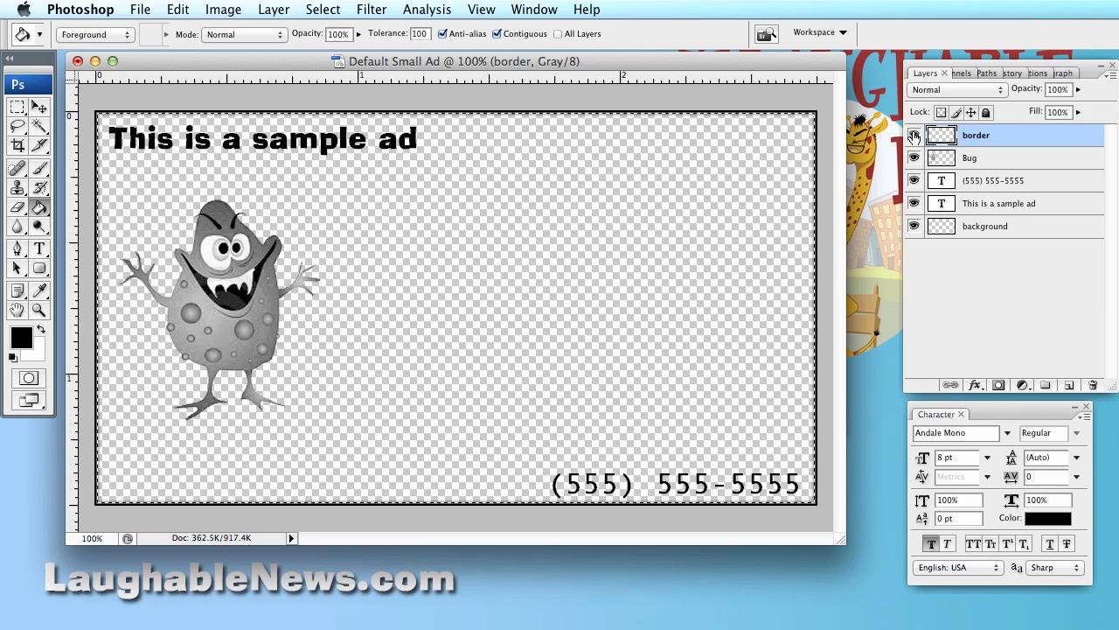
Clear the border selection and move the headline text and the monster to the right side of the ad
click(1001, 203)
key(m)
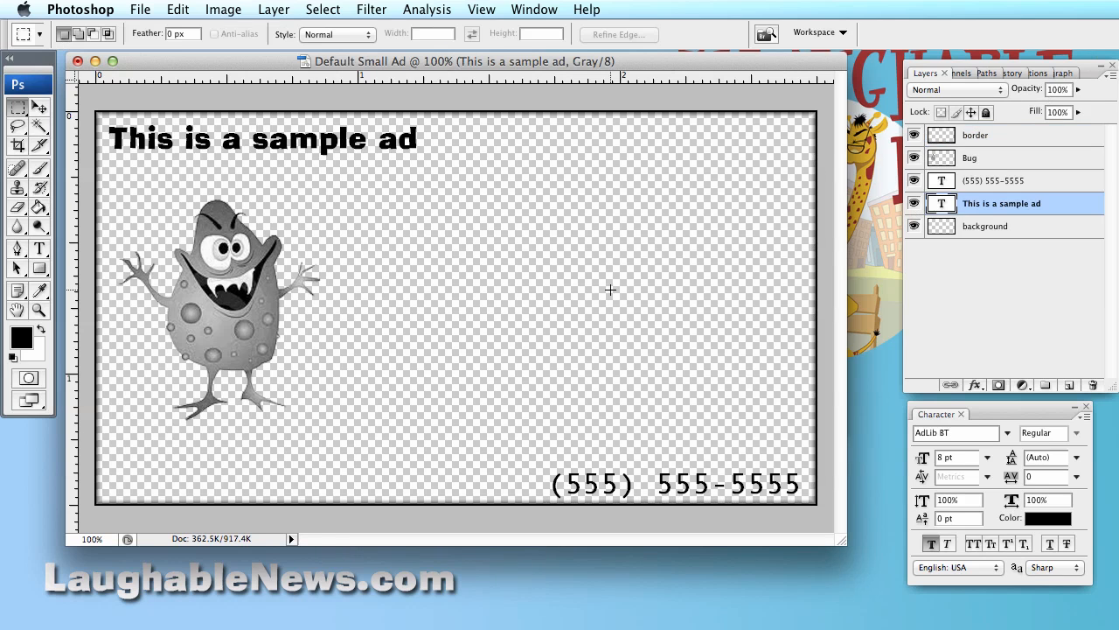
click(40, 107)
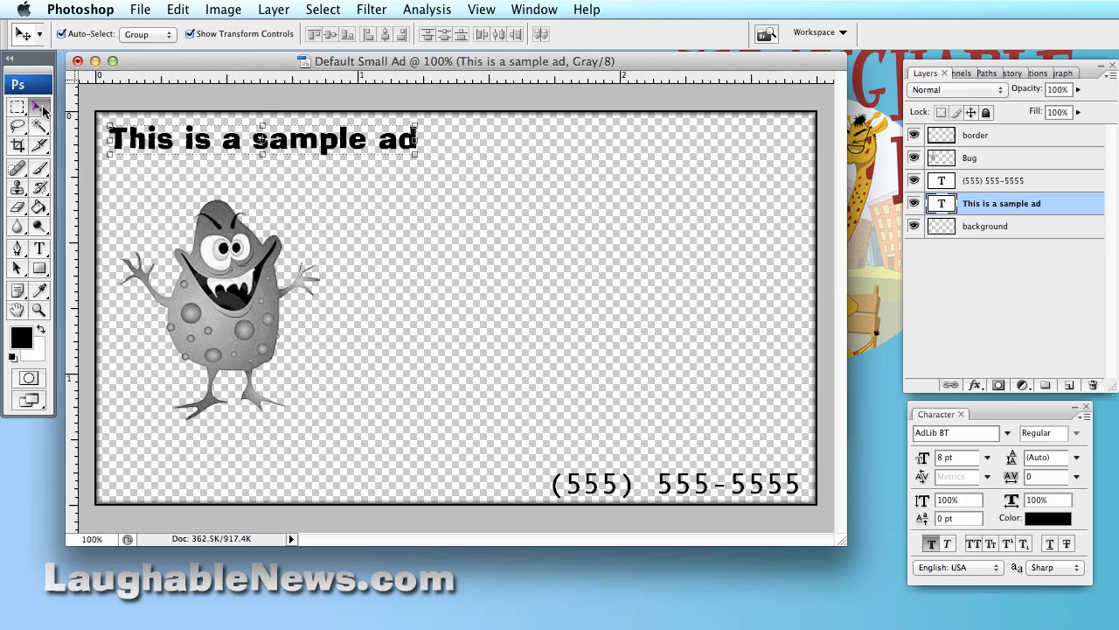
drag(175, 140, 553, 148)
drag(231, 262, 669, 266)
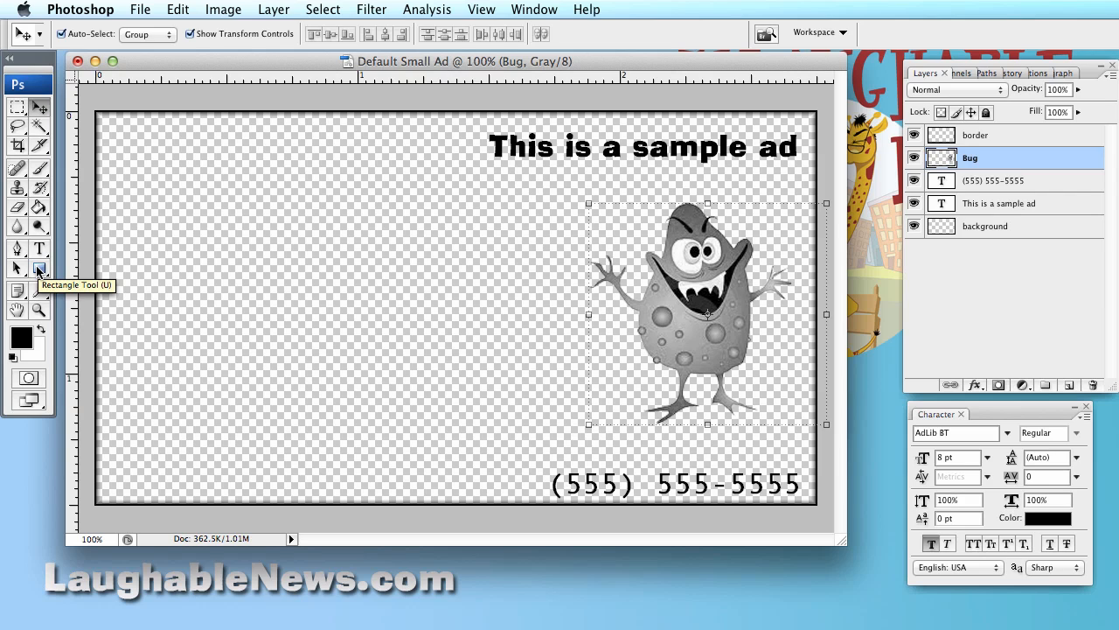
Create a new layer named rectangle and draw a wide, short black rectangle in the left half of the ad
click(39, 269)
click(38, 269)
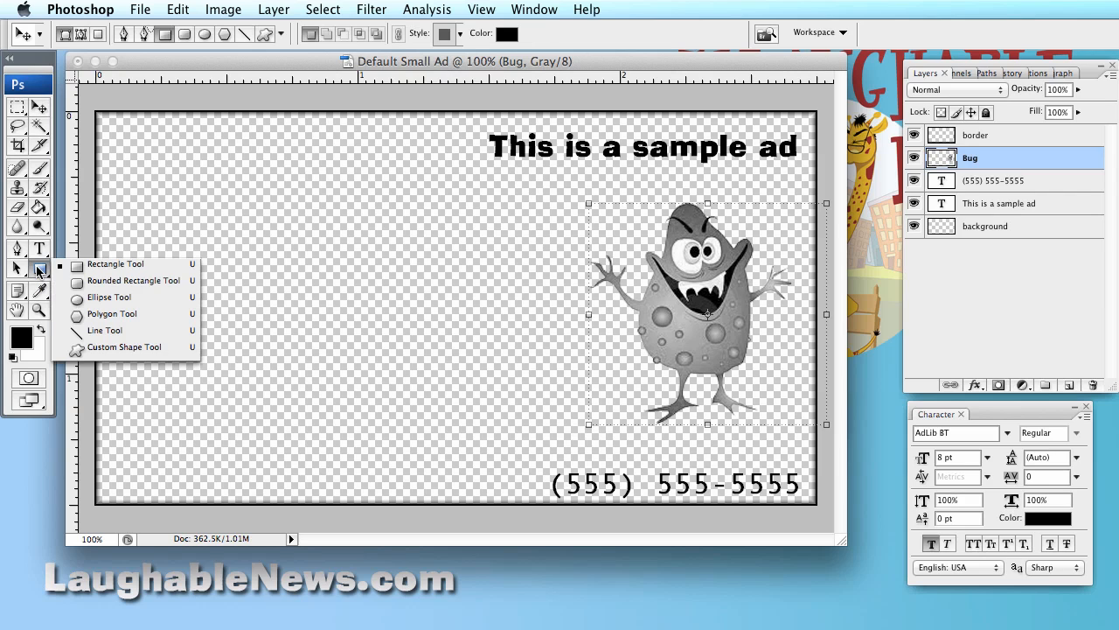
click(121, 264)
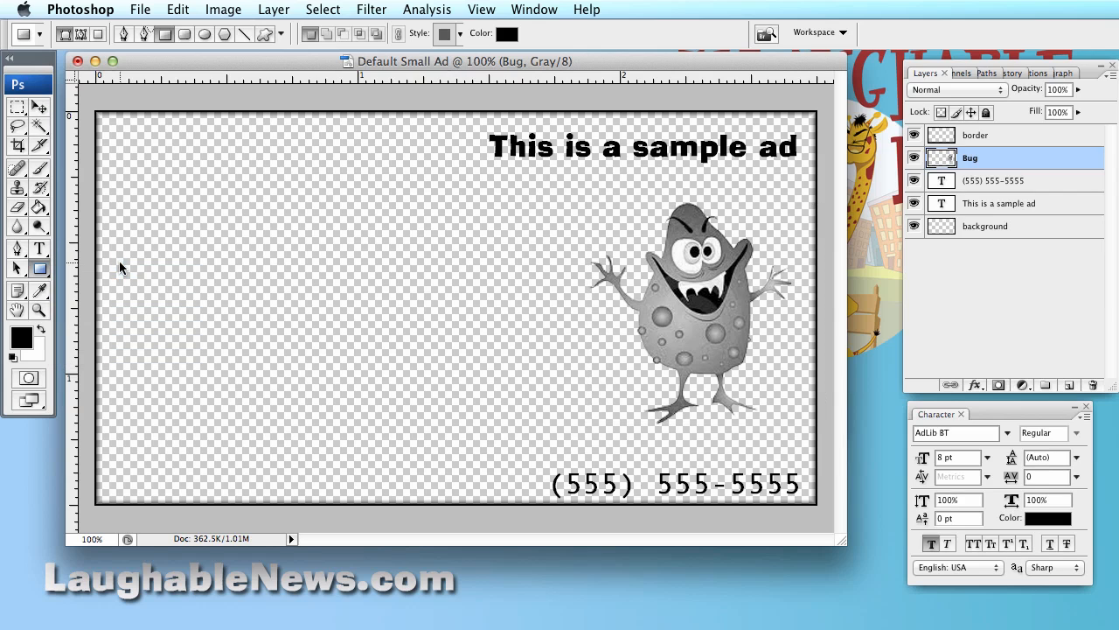
click(276, 10)
mouse_move(305, 32)
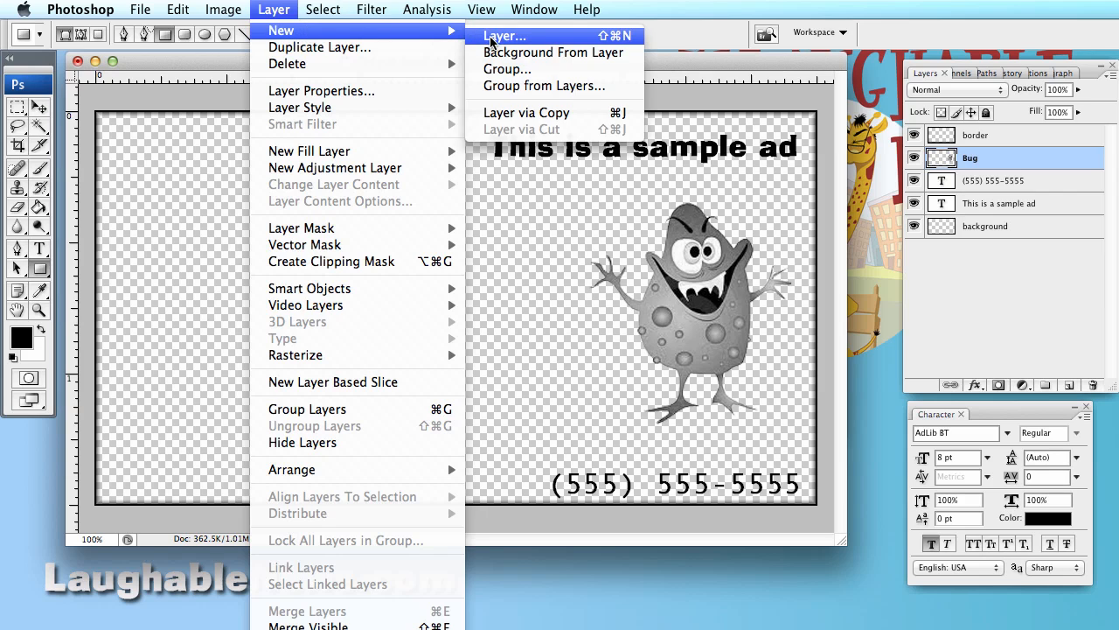
click(492, 33)
text(rectangle)
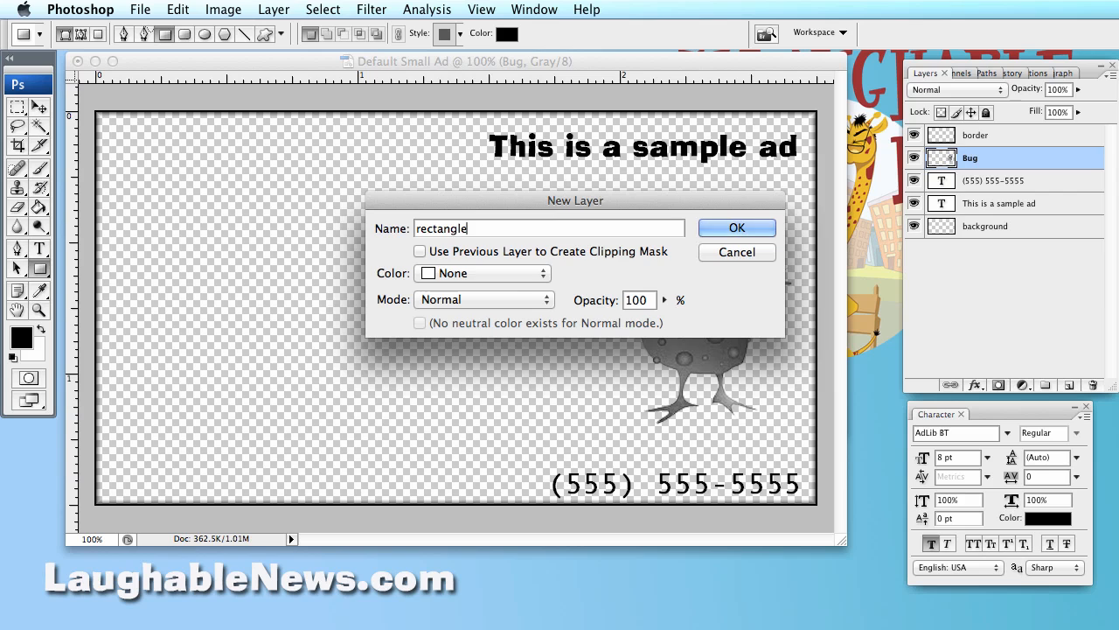
key(Return)
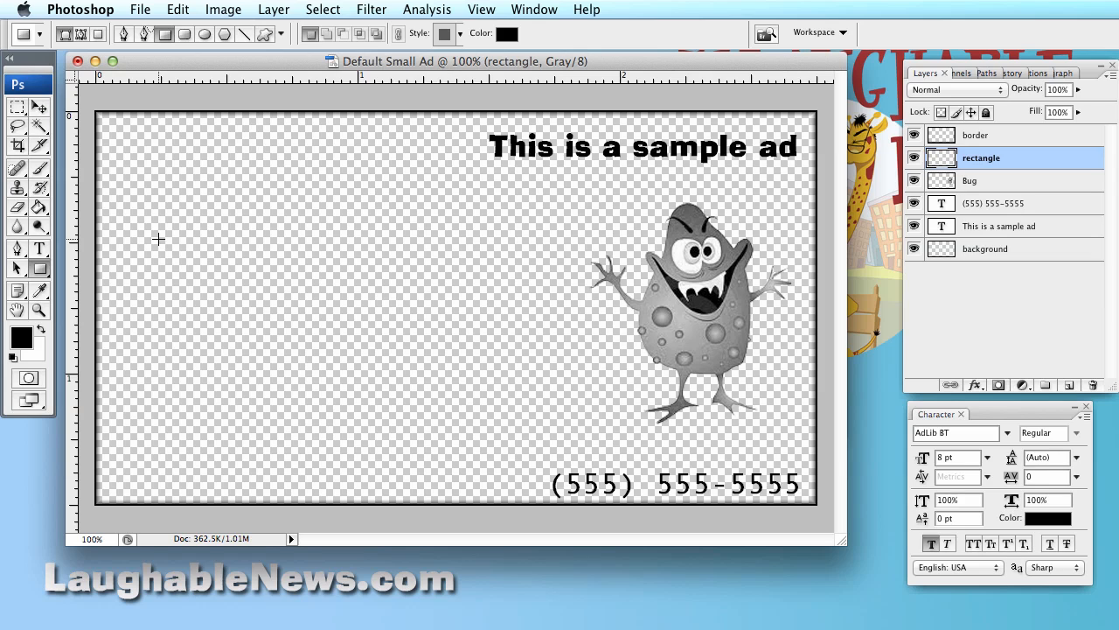
drag(159, 239, 438, 303)
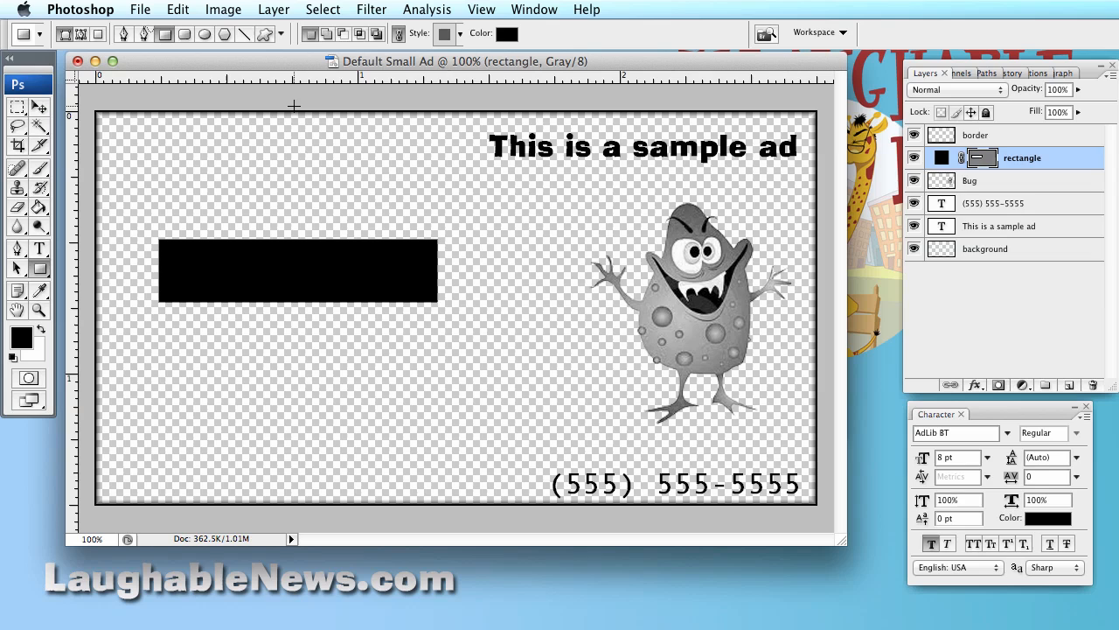
Rotate the black rectangle to -45 degrees and move it diagonally across the upper-left corner of the ad
click(39, 107)
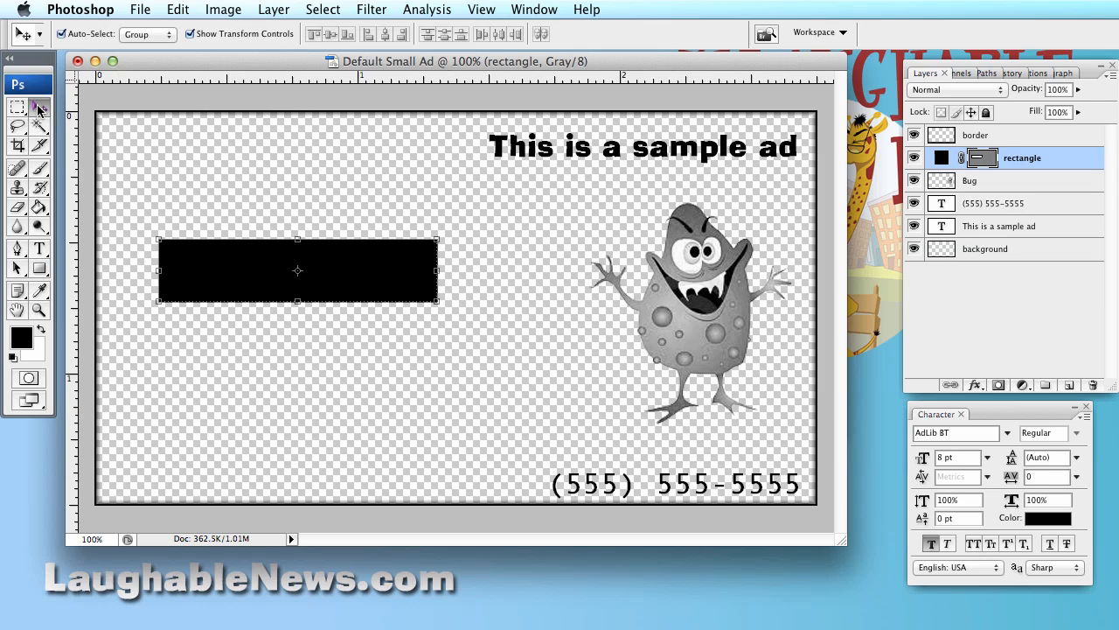
click(149, 230)
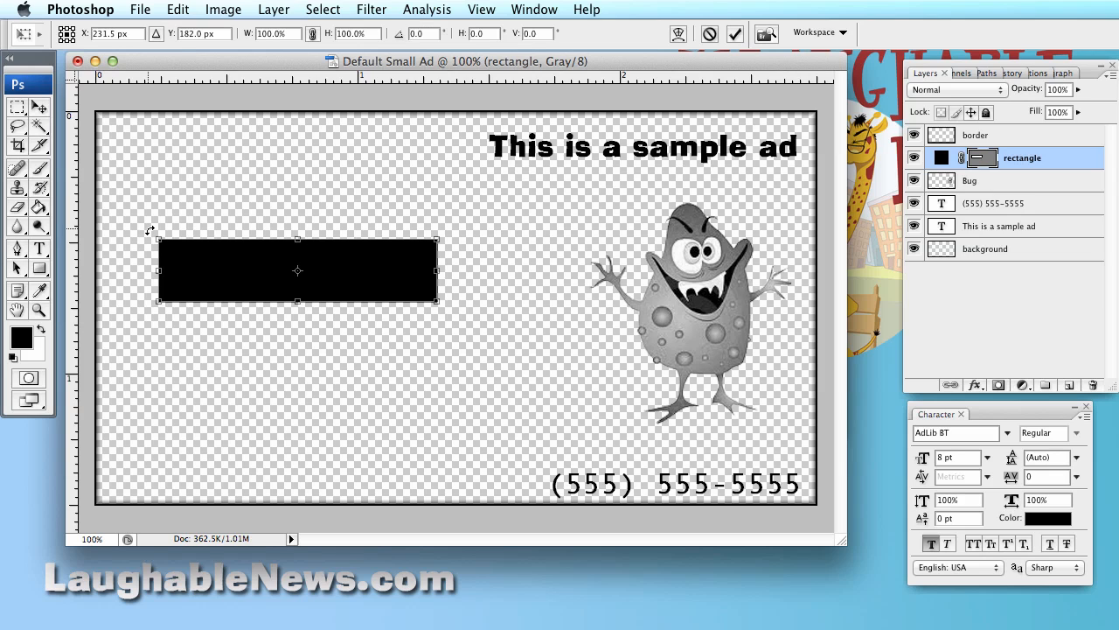
drag(150, 230, 144, 327)
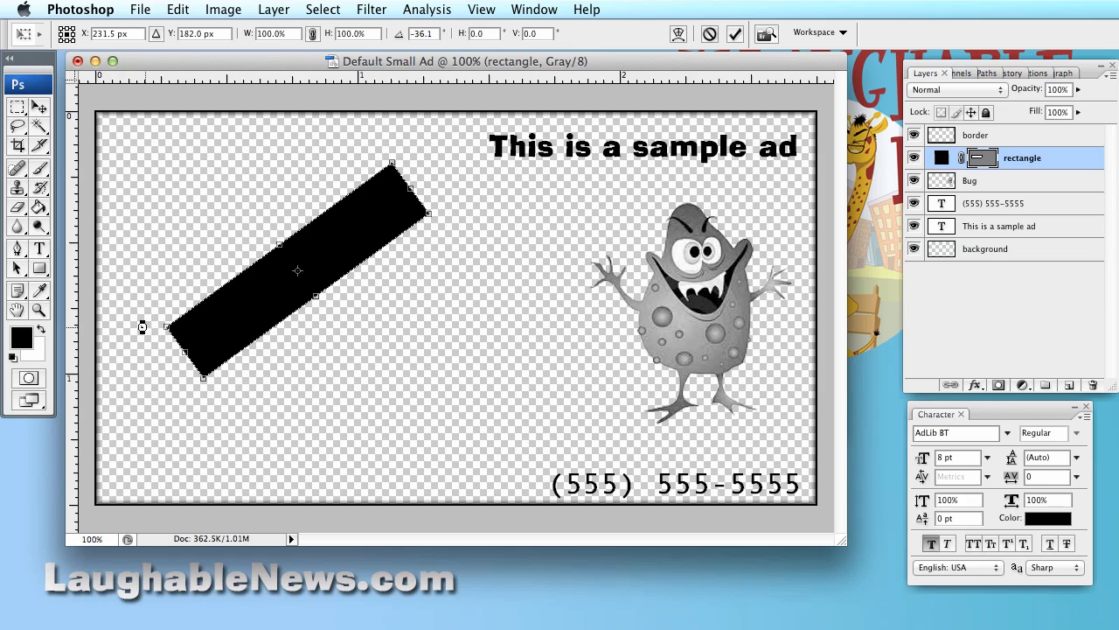
double_click(420, 32)
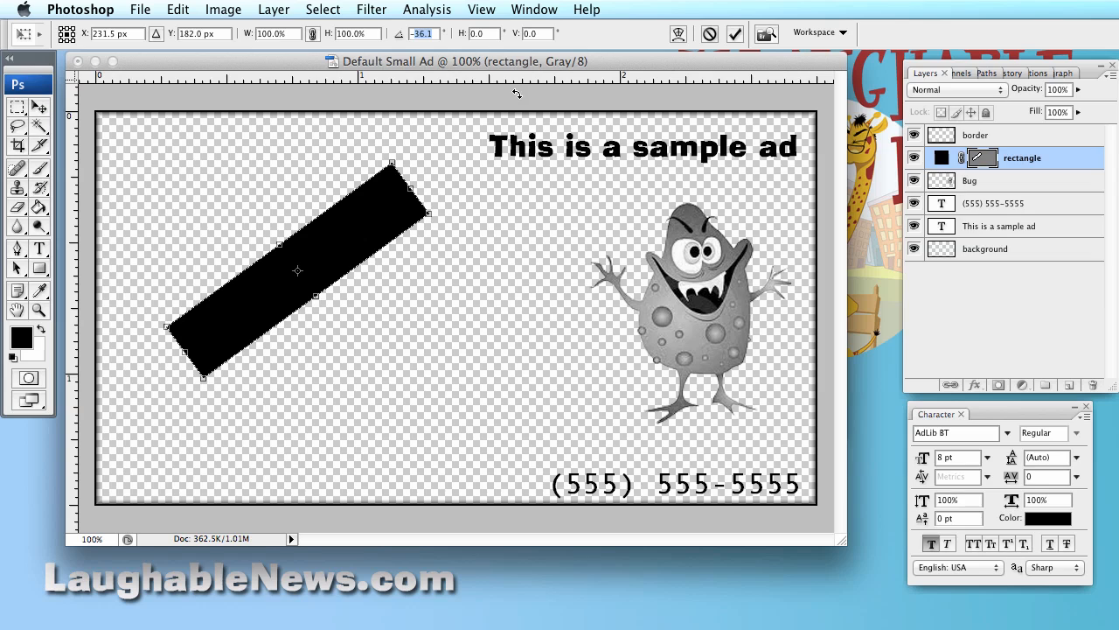
text(-45)
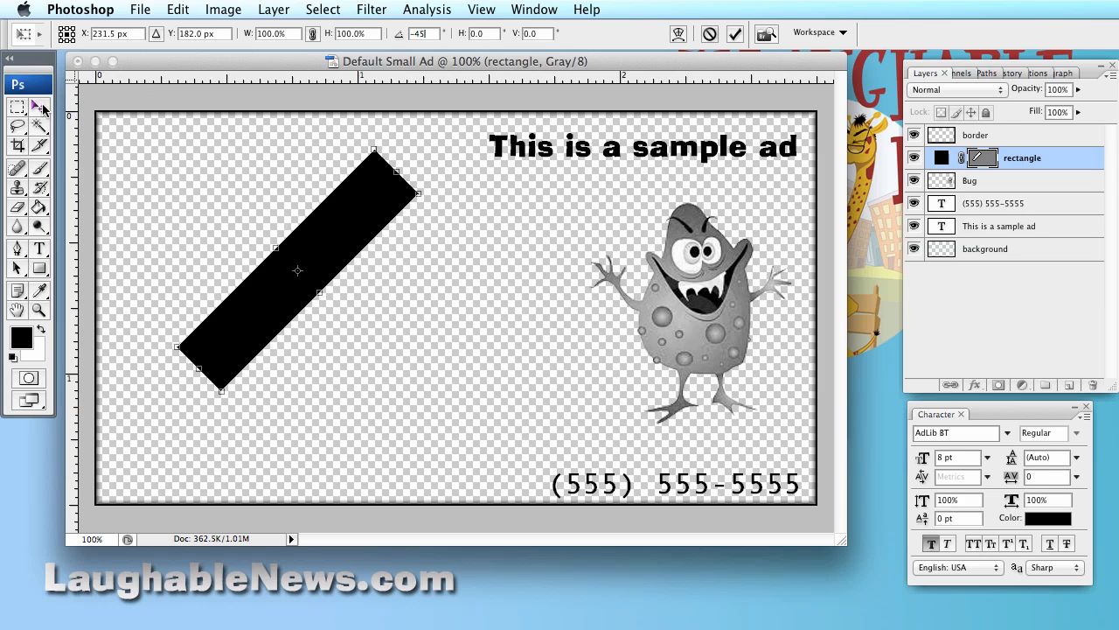
click(38, 107)
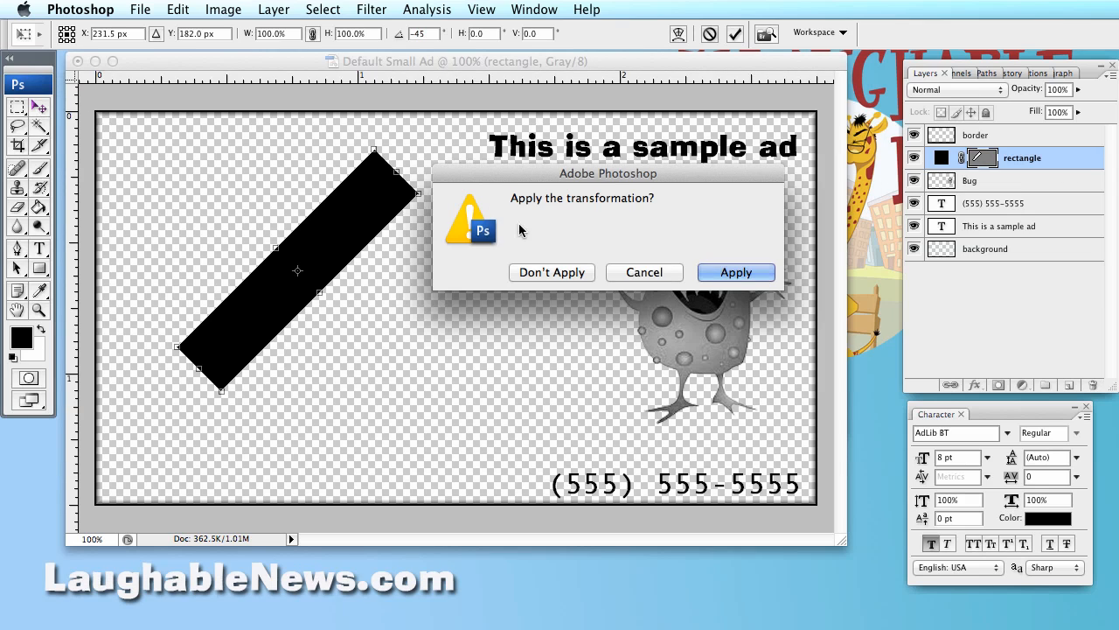
click(741, 273)
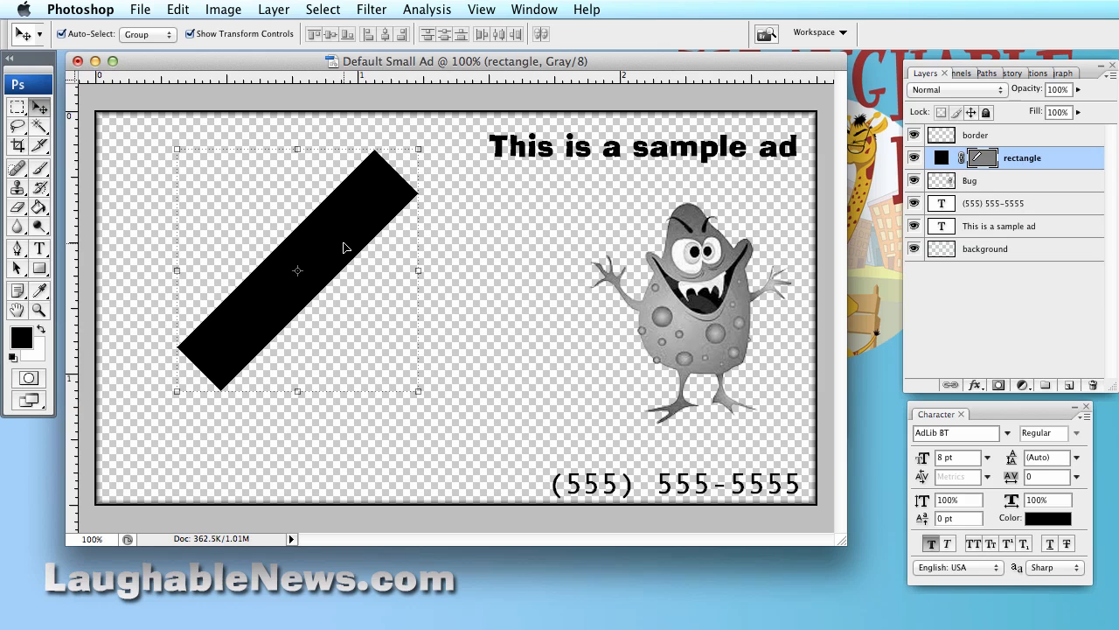
drag(345, 248, 213, 159)
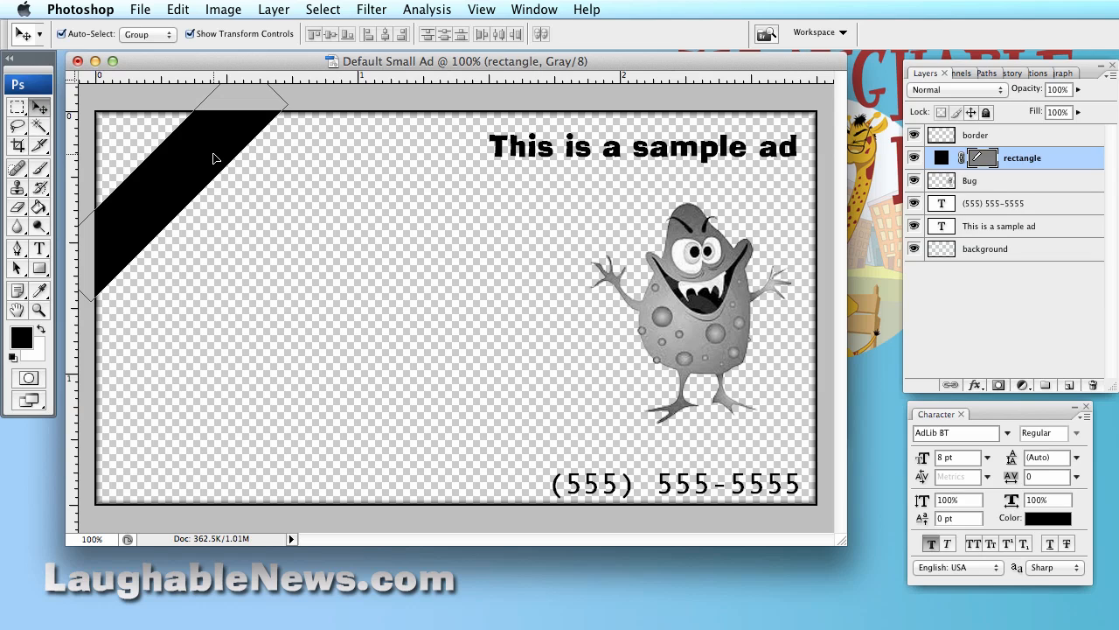
Shift the black diagonal band slightly closer to the upper-left corner of the ad
drag(214, 158, 208, 156)
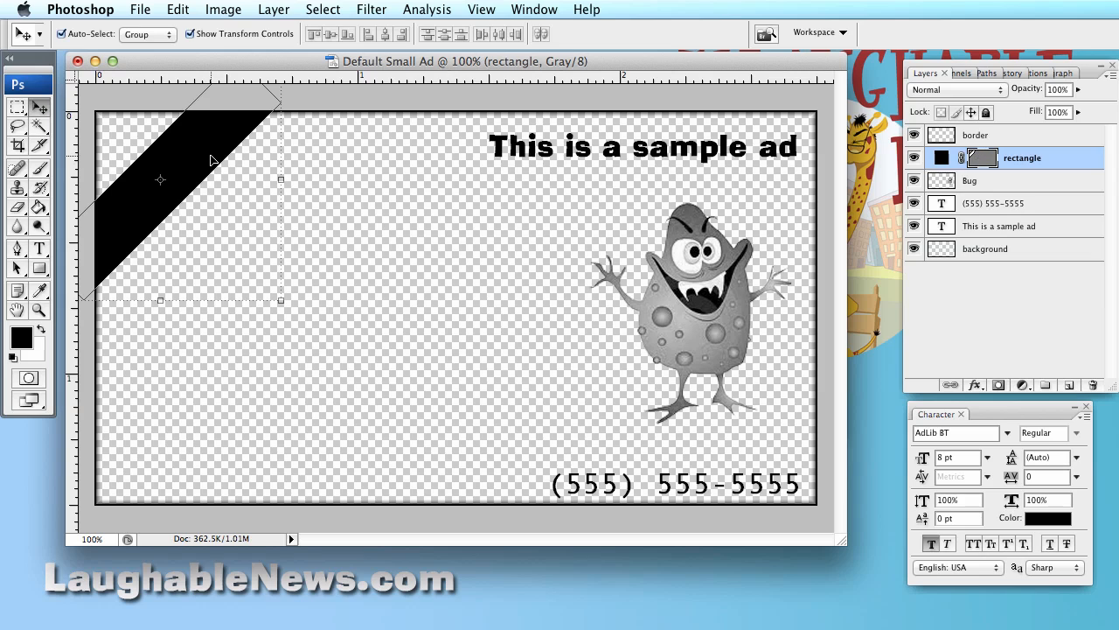
click(17, 107)
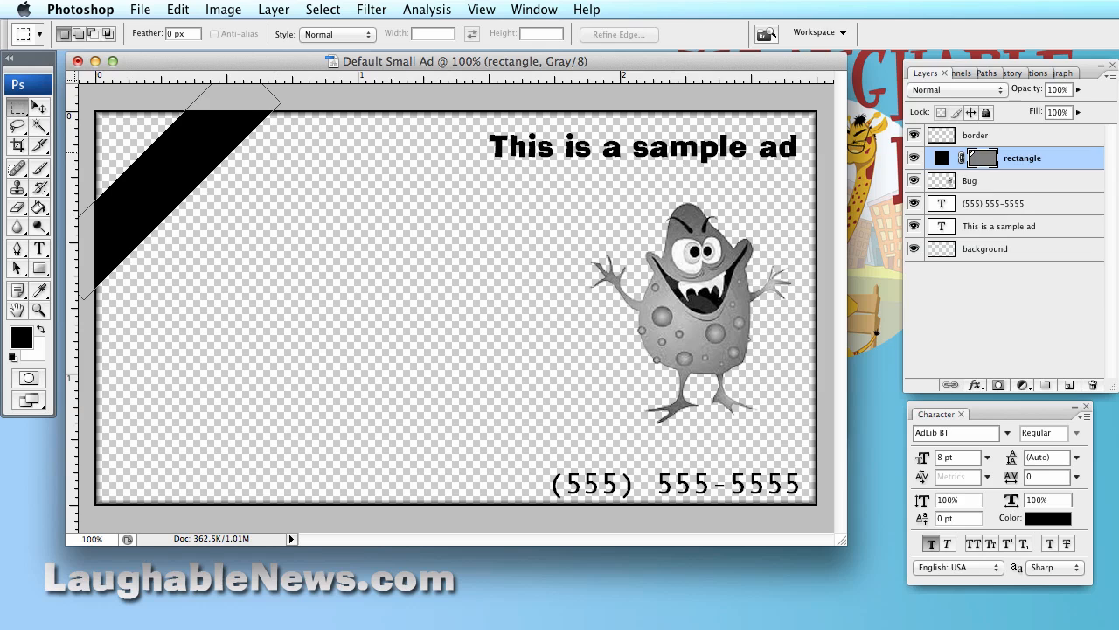
click(40, 107)
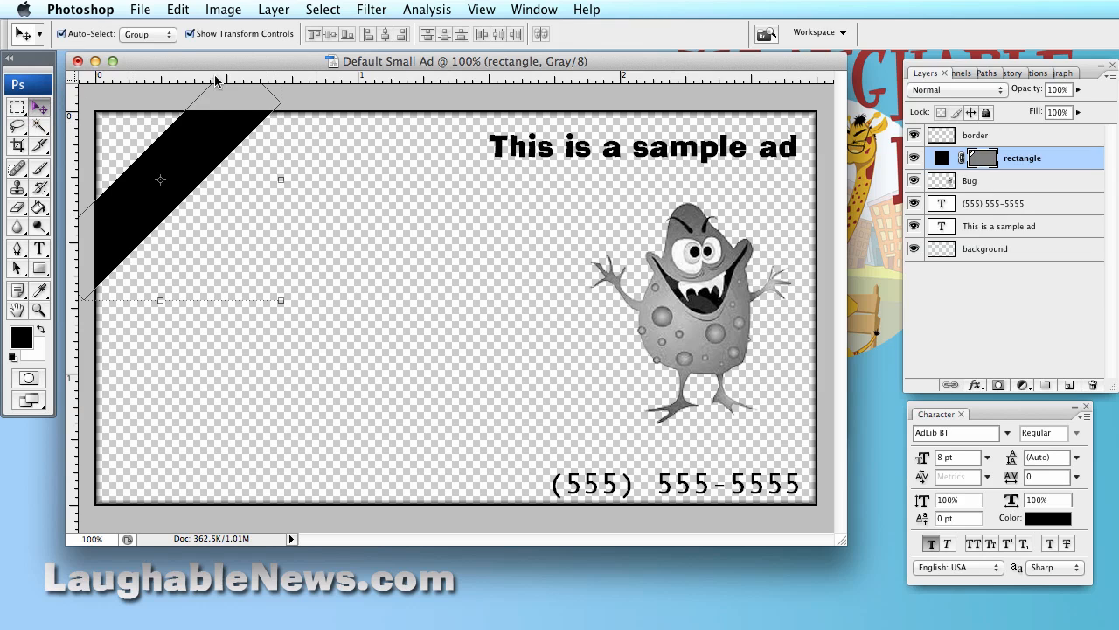
Create a new layer above the rectangle and start a white text line on the black diagonal band
click(273, 10)
mouse_move(282, 33)
click(506, 39)
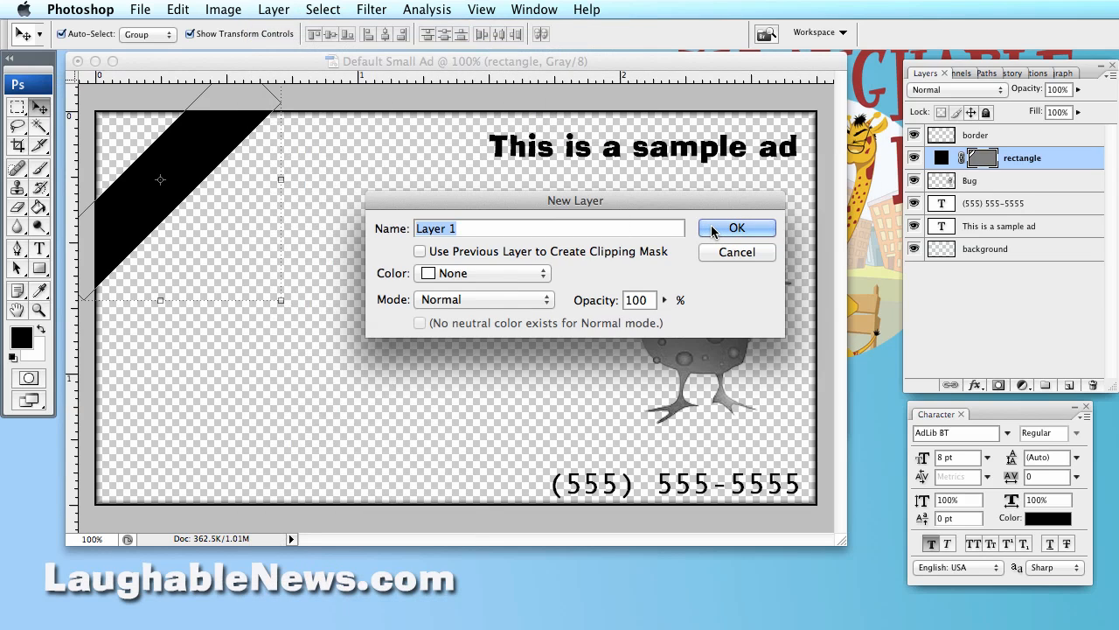
click(712, 230)
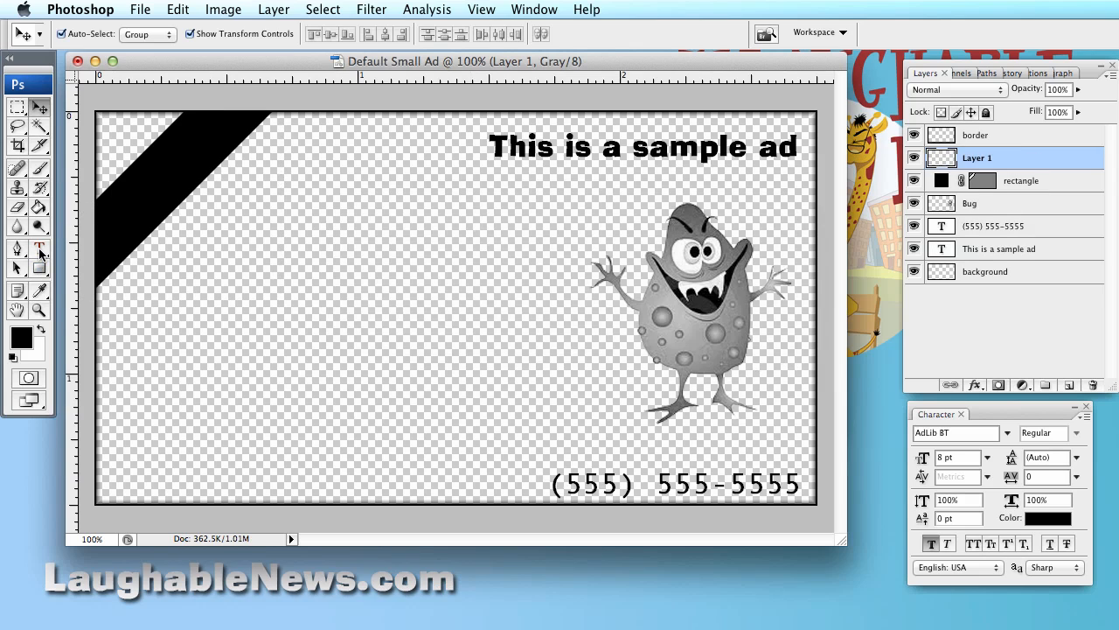
click(40, 250)
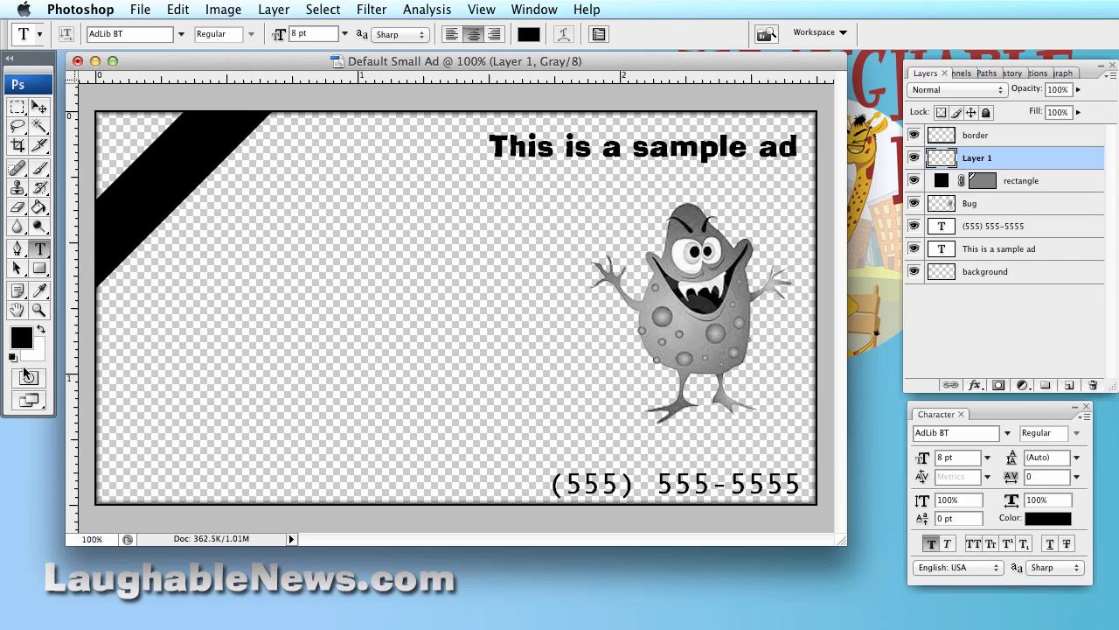
click(41, 330)
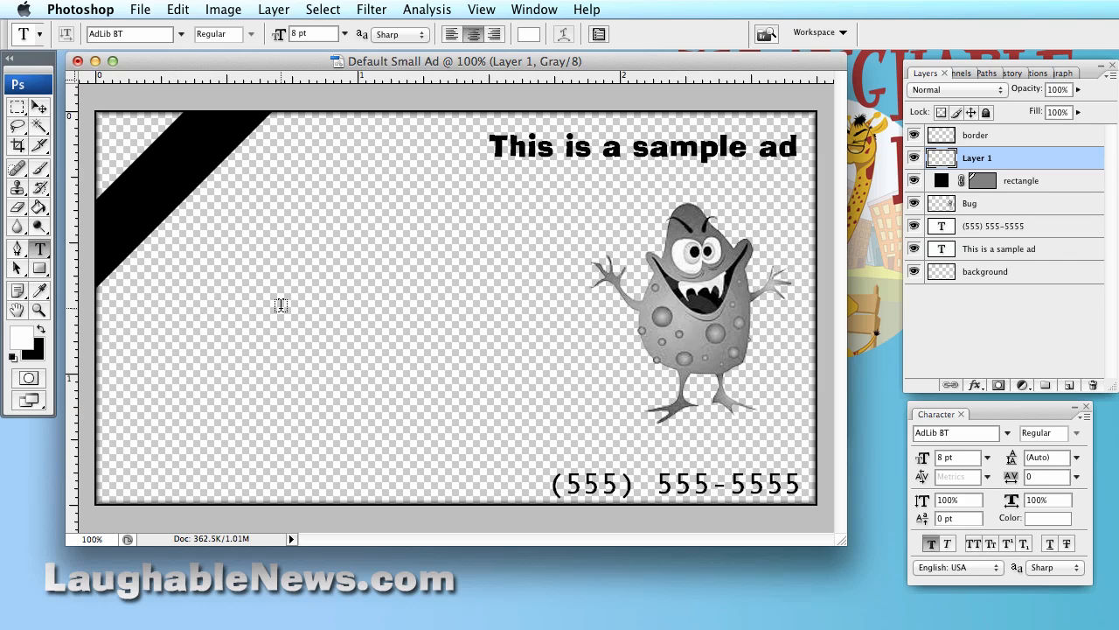
click(116, 205)
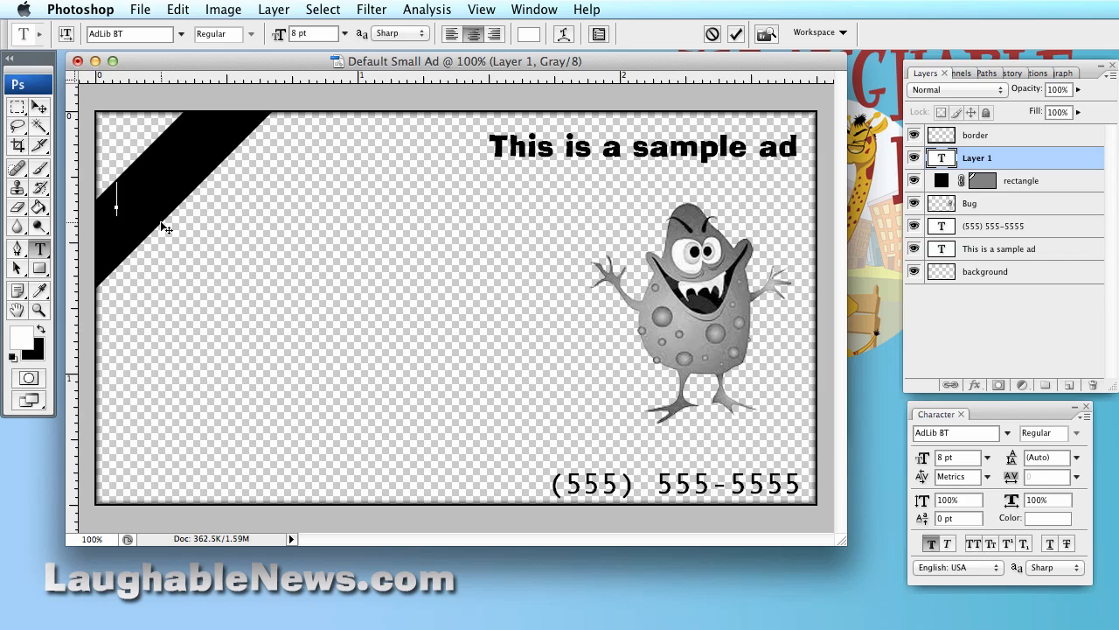
text(Banner)
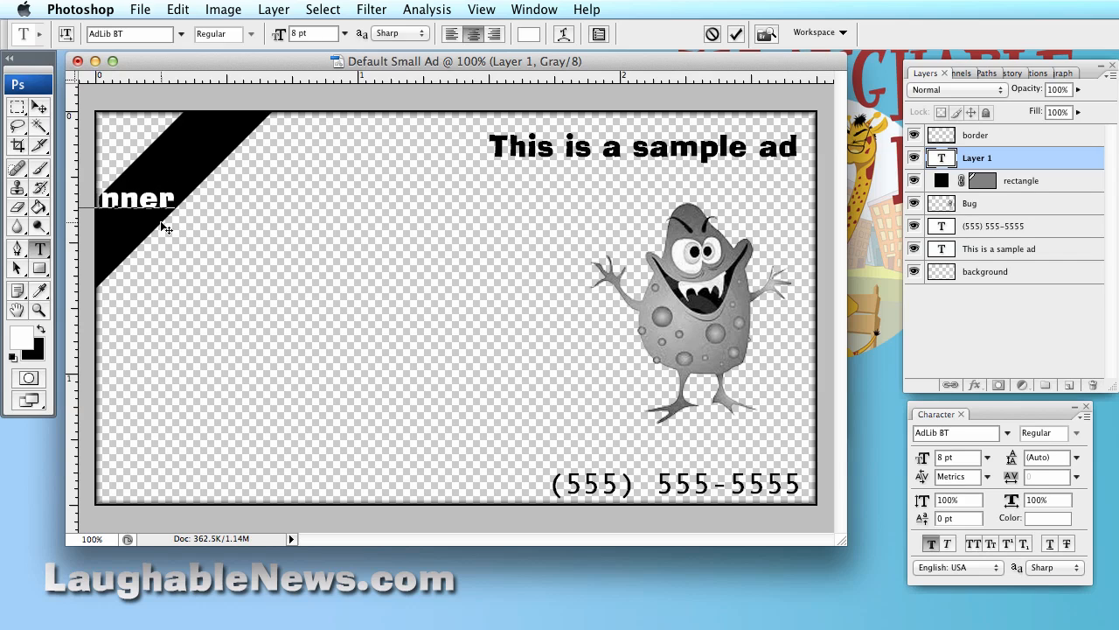
key(BackSpace)
key(BackSpace)
key(BackSpace)
key(BackSpace)
key(BackSpace)
key(BackSpace)
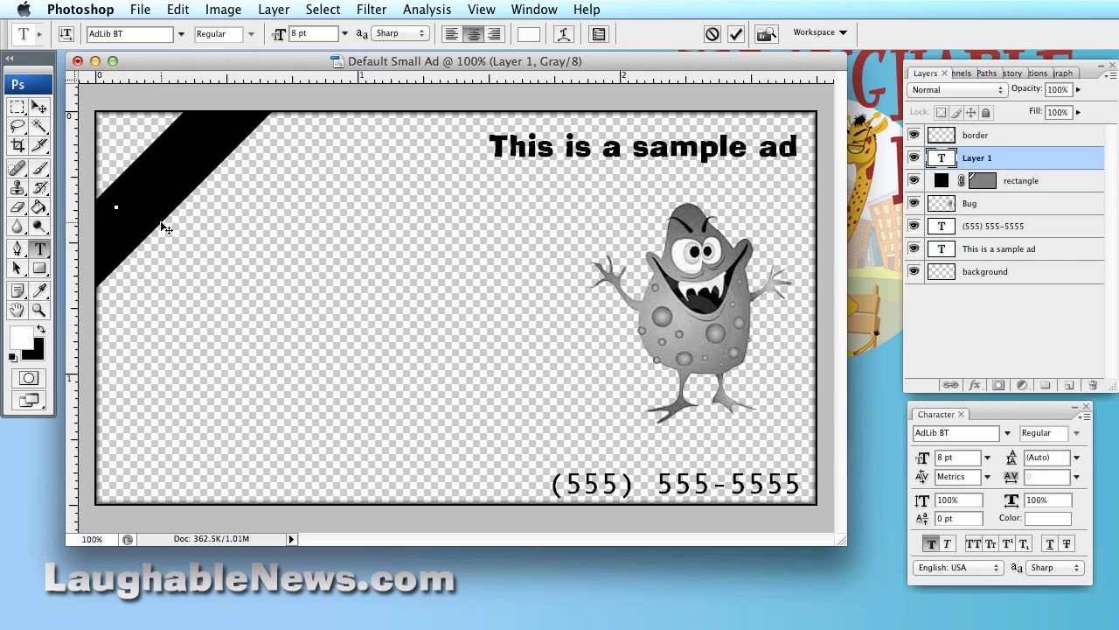
Enter "10% Off" as the banner text and move it rightward so the whole text lies inside the ad
text(10)
text(% Off)
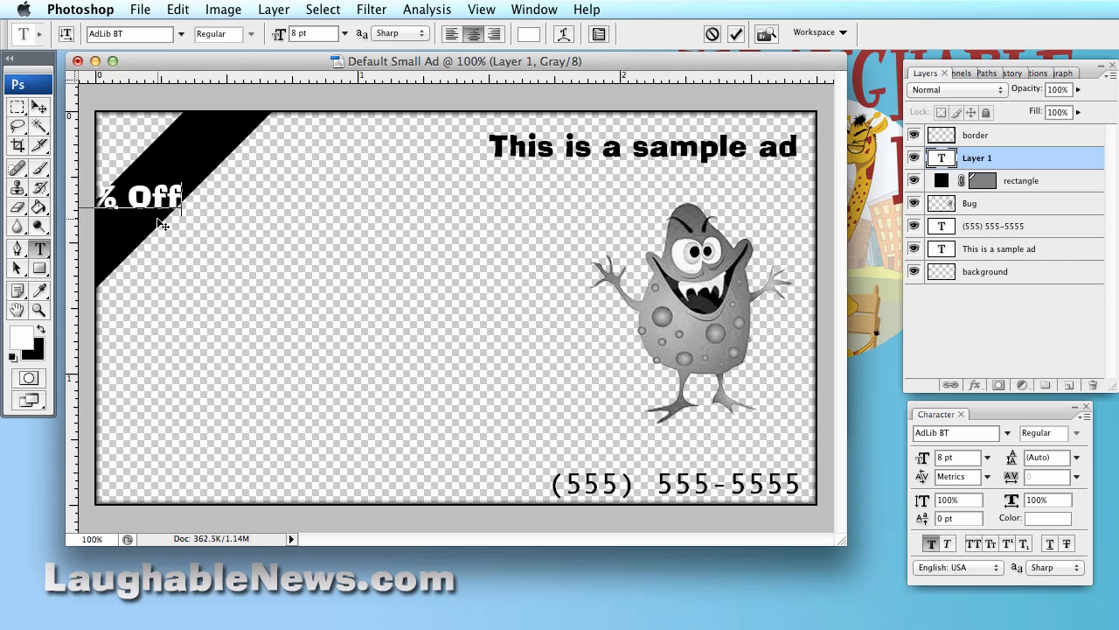
click(40, 107)
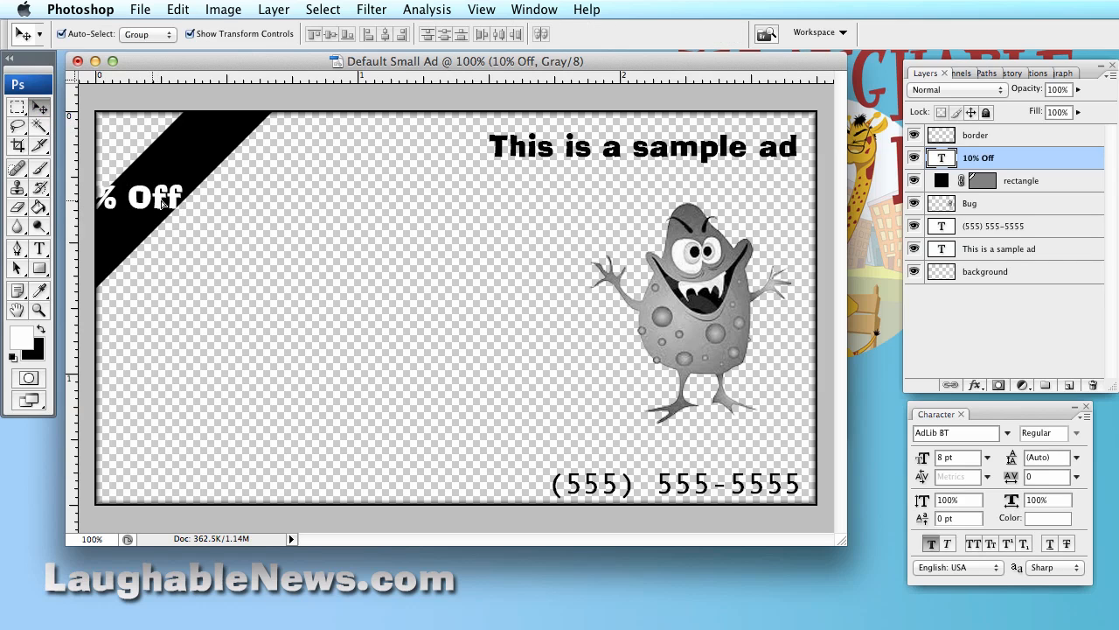
drag(149, 206, 232, 189)
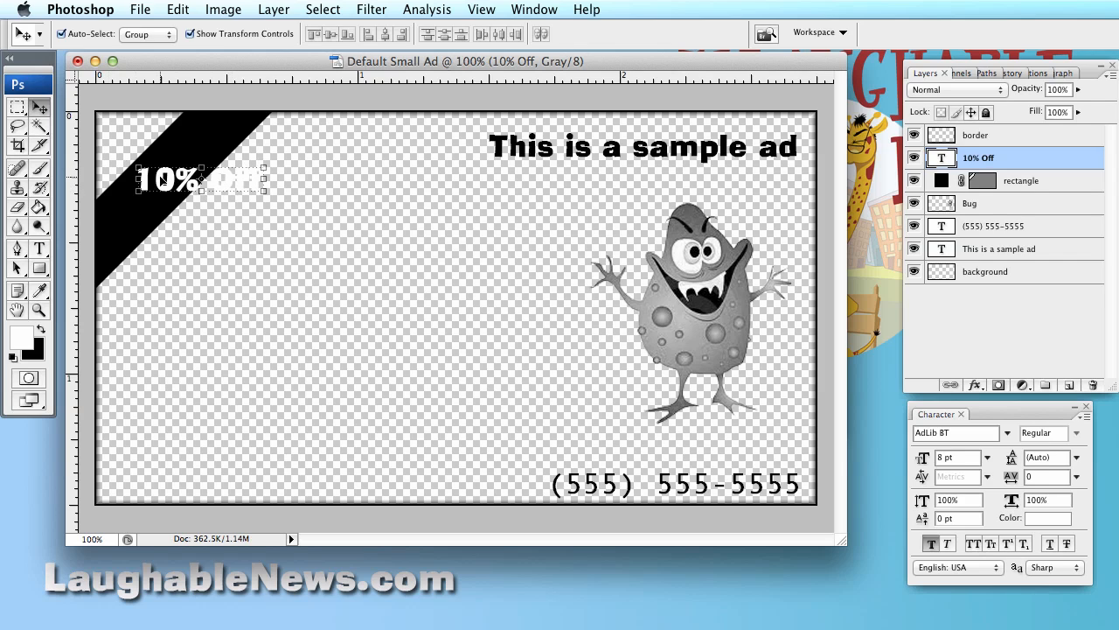
Rotate the "10% Off" text to -45 degrees and apply the transformation
click(37, 107)
click(127, 160)
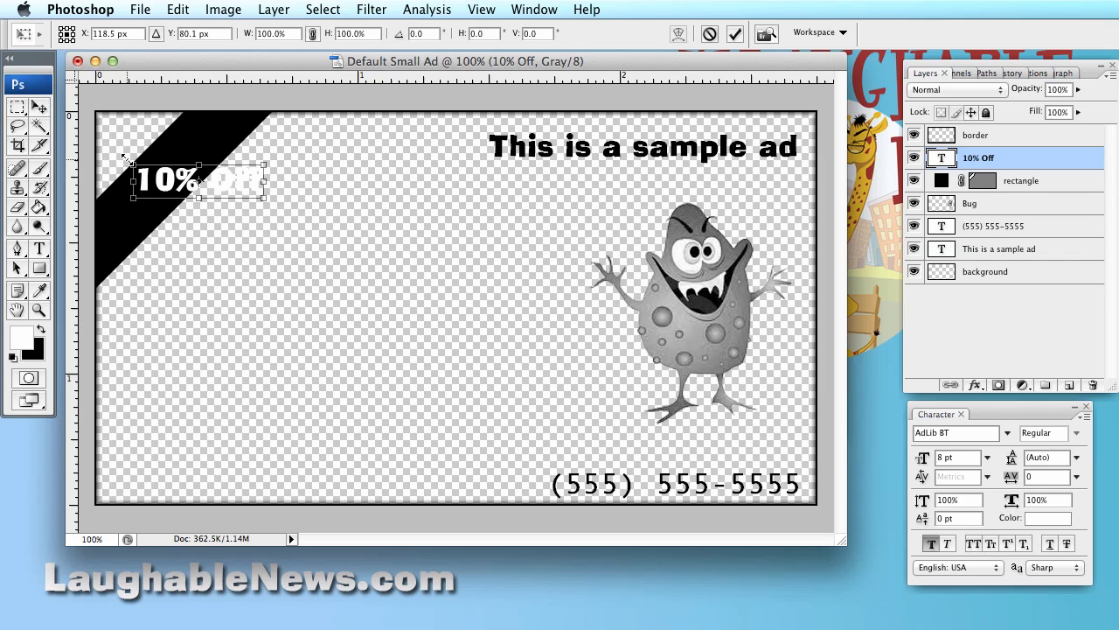
click(423, 34)
drag(423, 34, 381, 55)
text(-45)
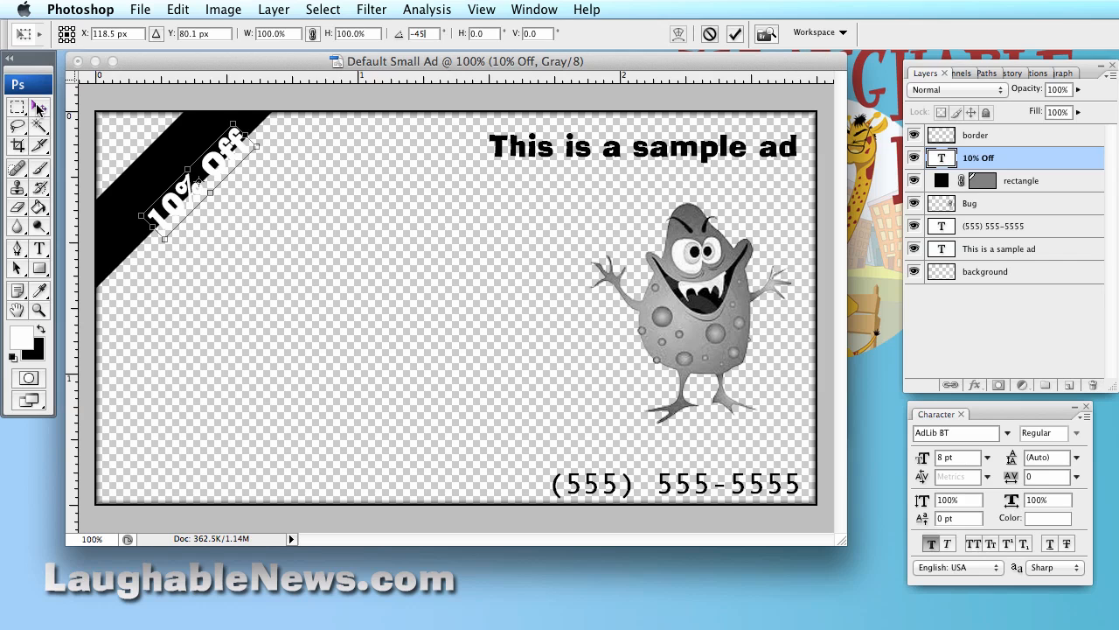
click(38, 106)
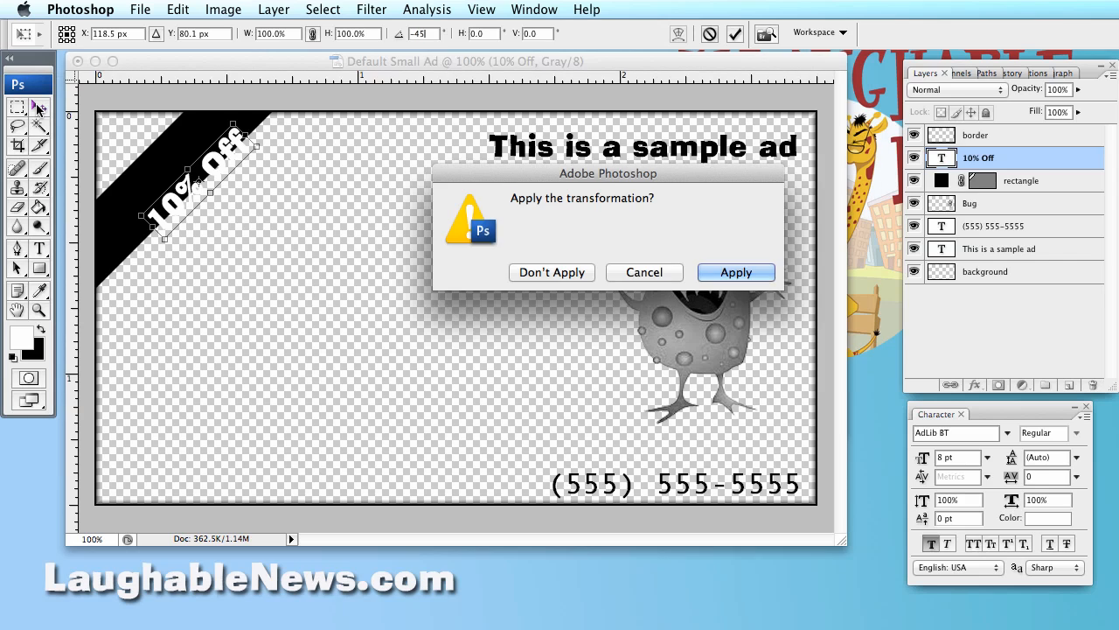
click(722, 272)
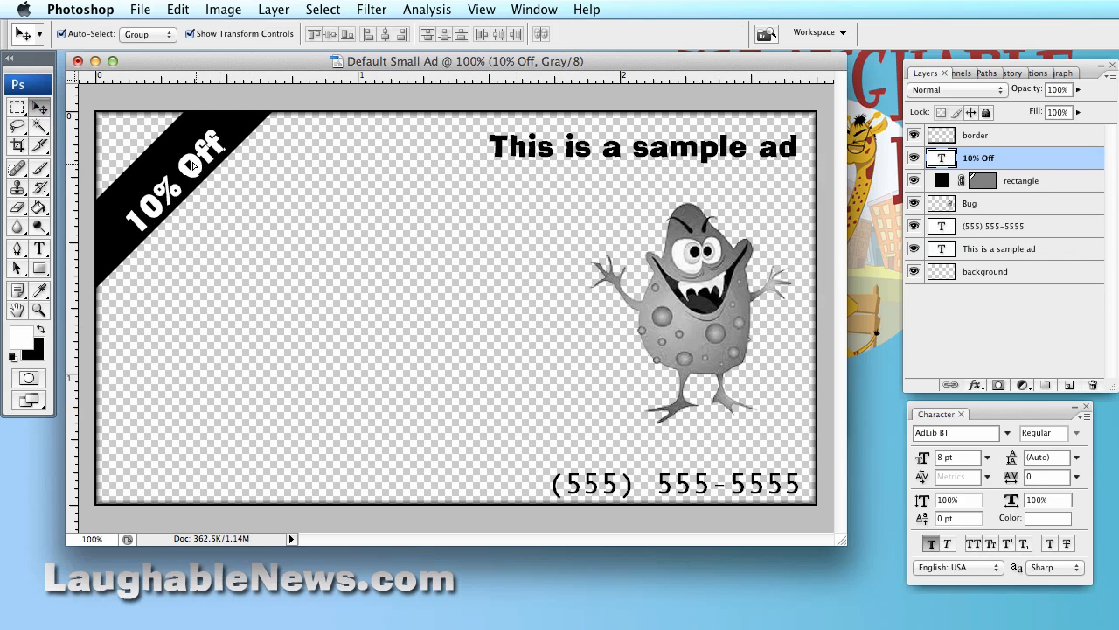
Position the "10% Off" text along the middle of the black diagonal band, fine-tuning it downward and to the right
drag(192, 165, 188, 161)
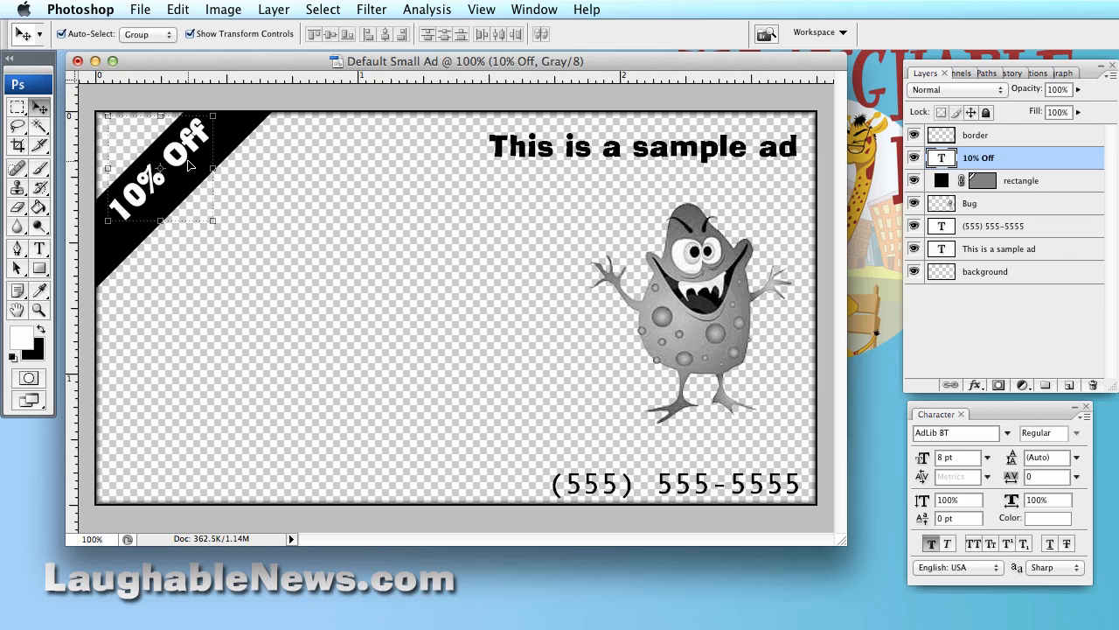
key(Down)
key(Down)
key(Down)
key(Down)
key(Right)
key(Right)
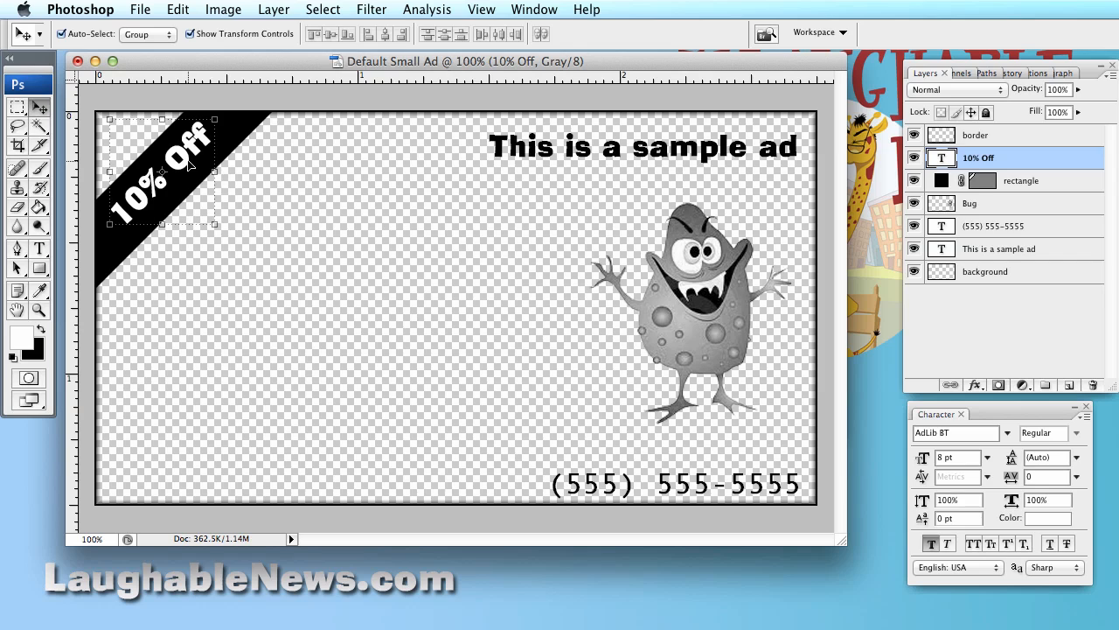
key(Down)
key(Down)
key(Down)
key(Right)
key(Right)
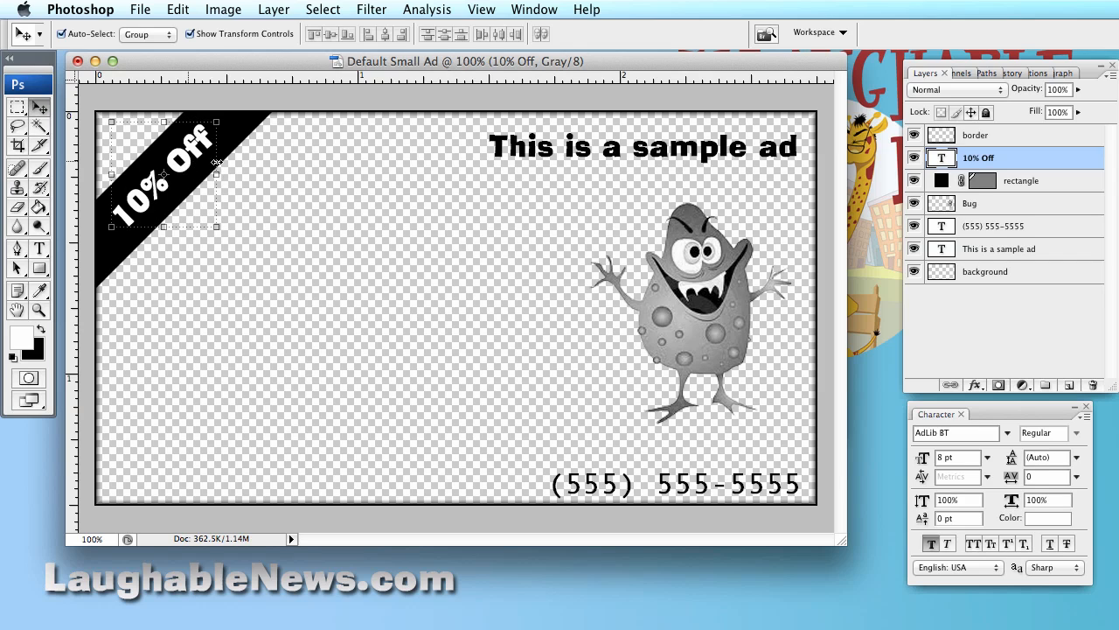
click(17, 107)
Move the monster to the left half below the banner and shift the headline left and down
click(38, 107)
click(672, 278)
drag(671, 251, 275, 288)
click(584, 149)
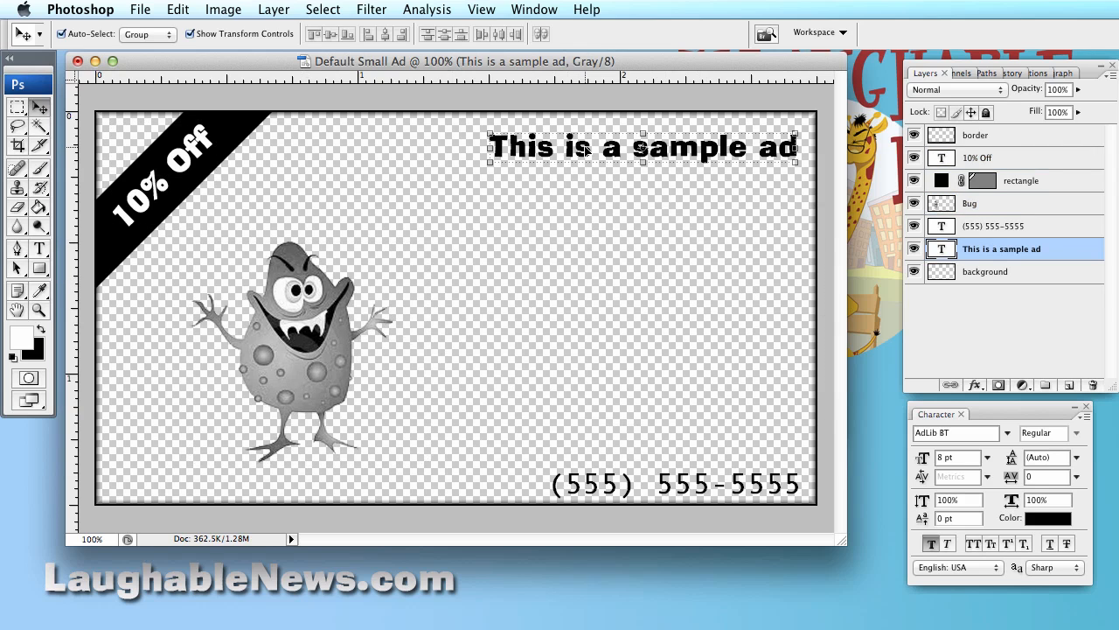
drag(586, 151, 498, 192)
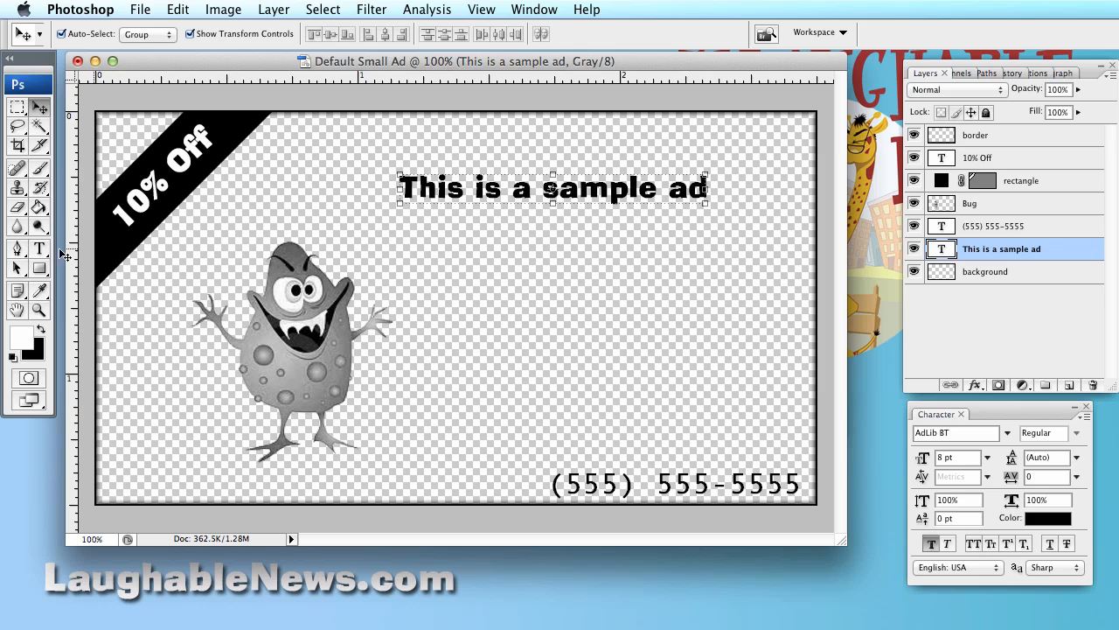
Replace the headline text with "Computer Virus Repair"
click(40, 249)
double_click(557, 187)
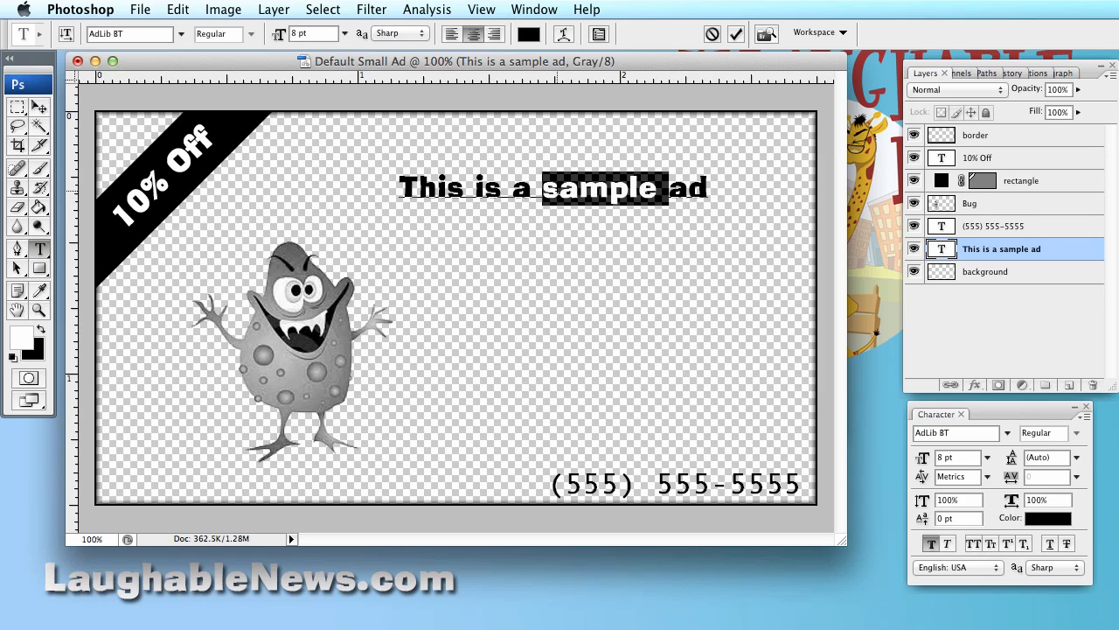
triple_click(557, 187)
text(Co)
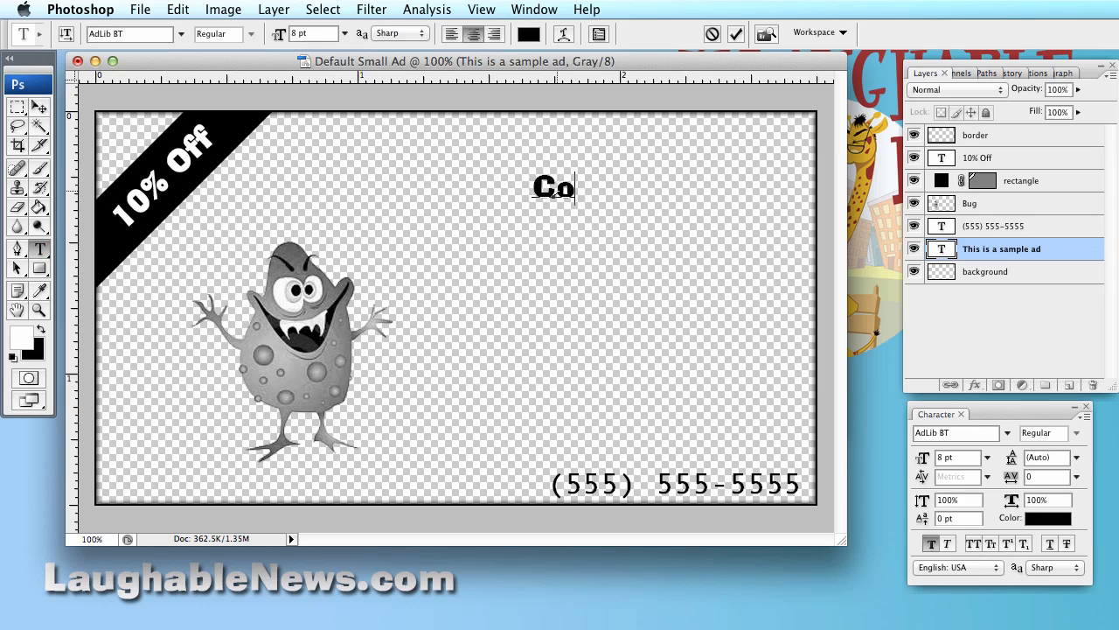
text(mputer V)
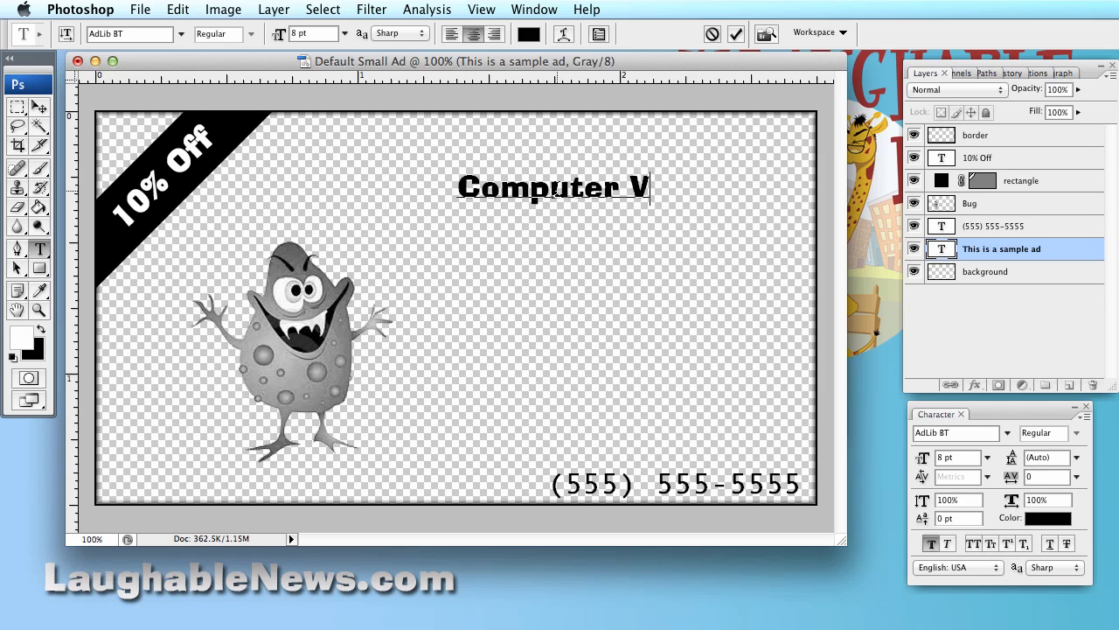
text(irus repair)
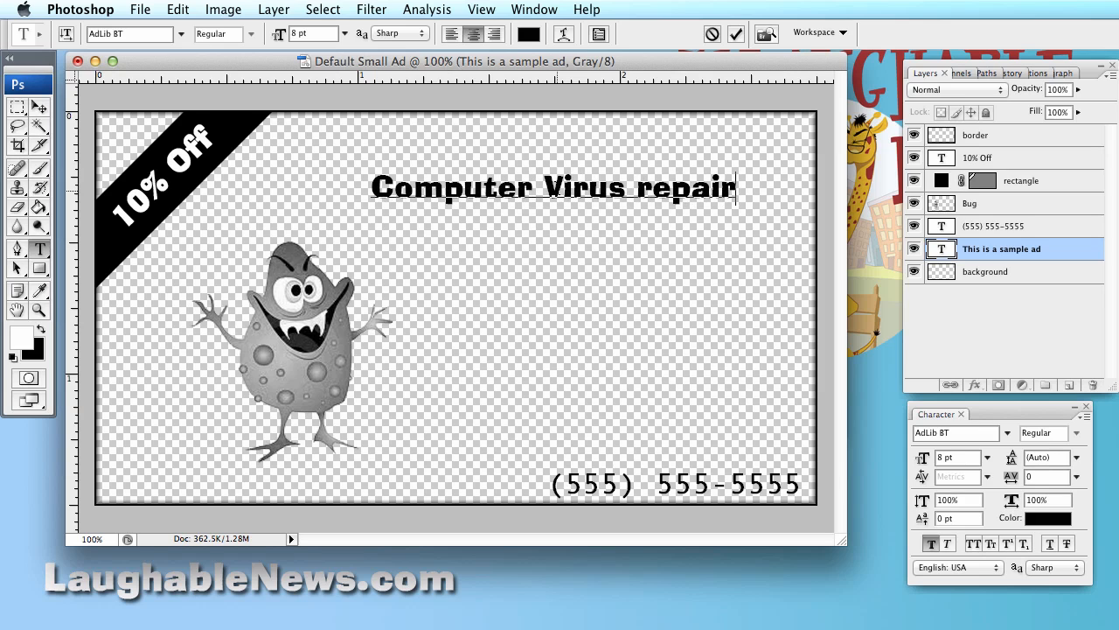
click(652, 185)
key(BackSpace)
text(R)
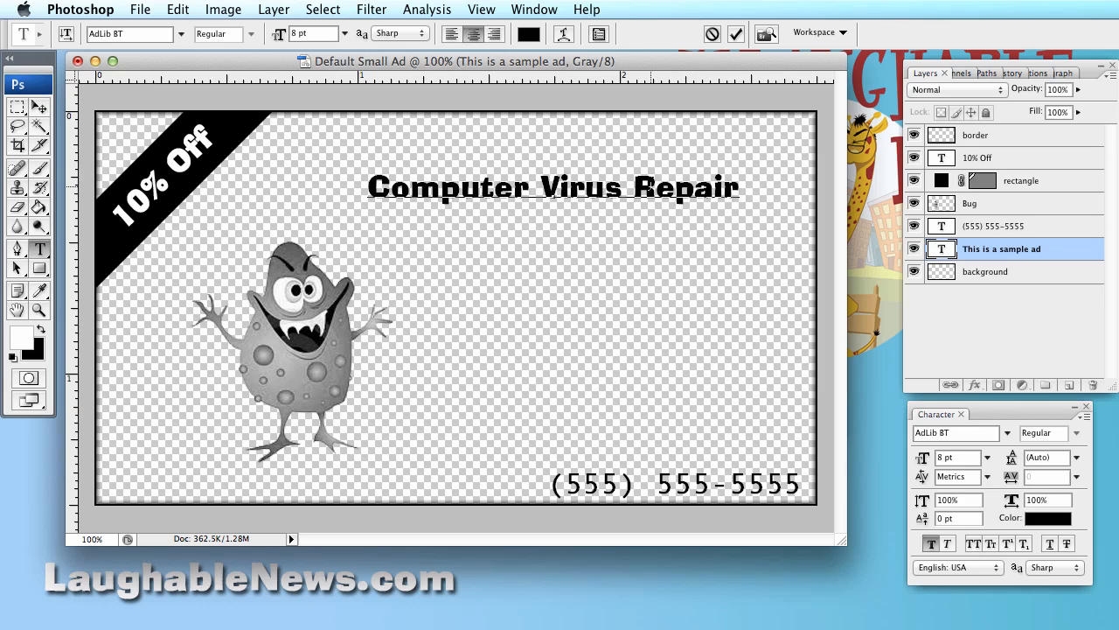
click(40, 108)
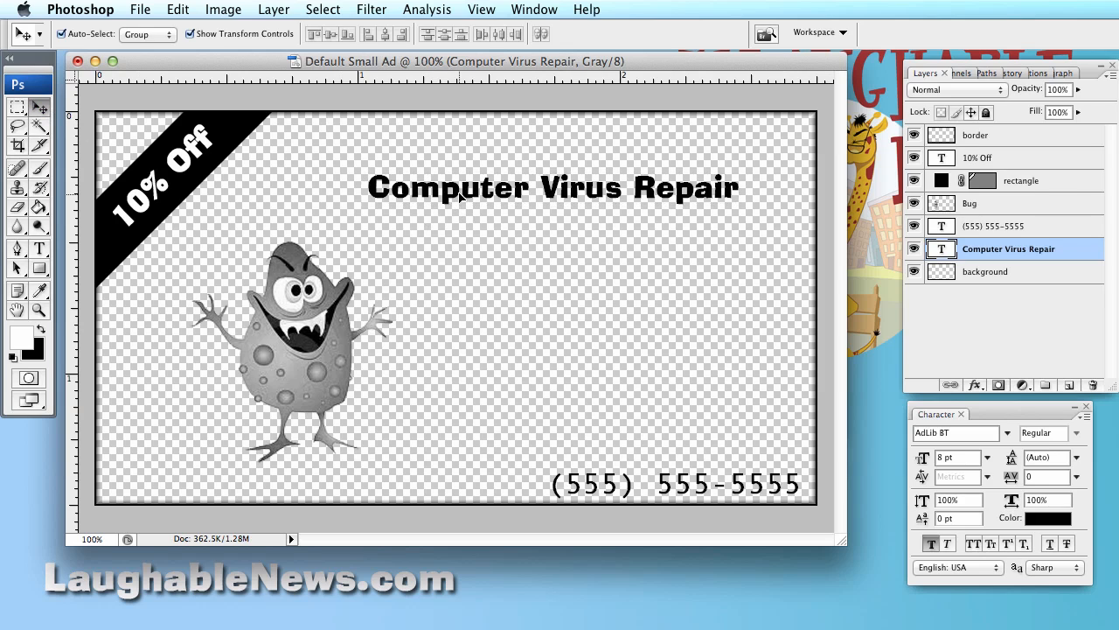
Move the "Computer Virus Repair" headline slightly higher in the ad
drag(461, 199, 465, 189)
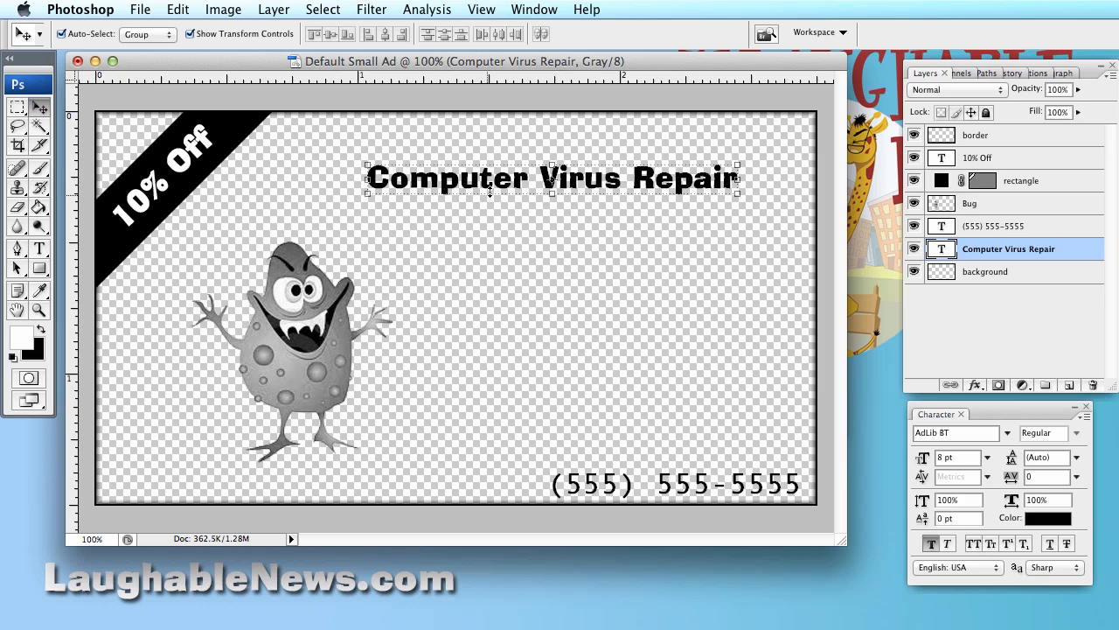
drag(489, 182, 489, 173)
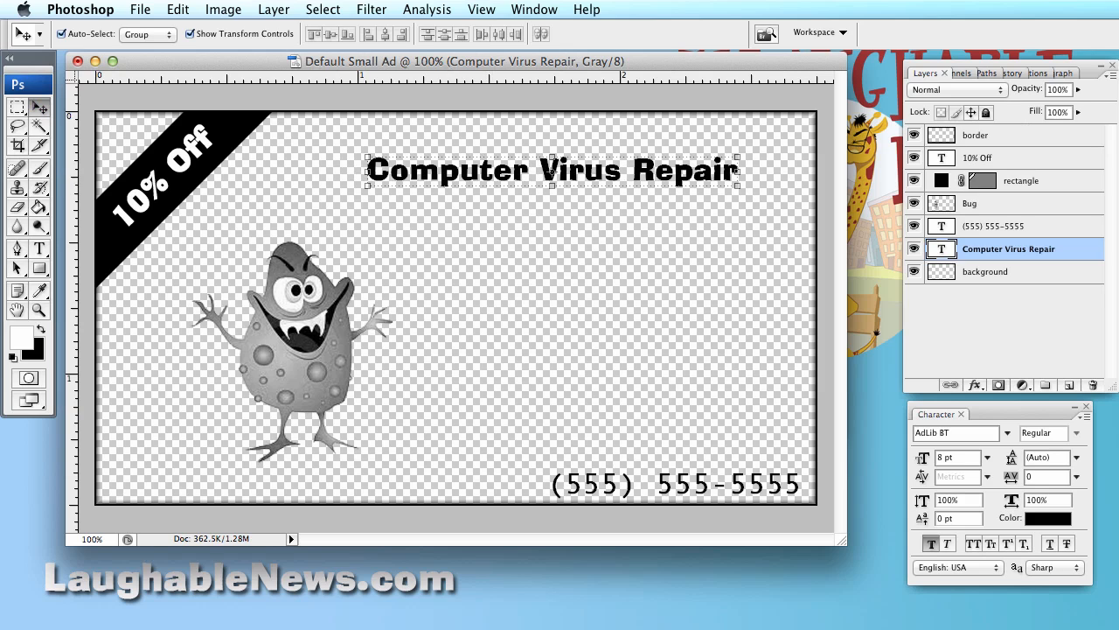
key(Tab)
key(Tab)
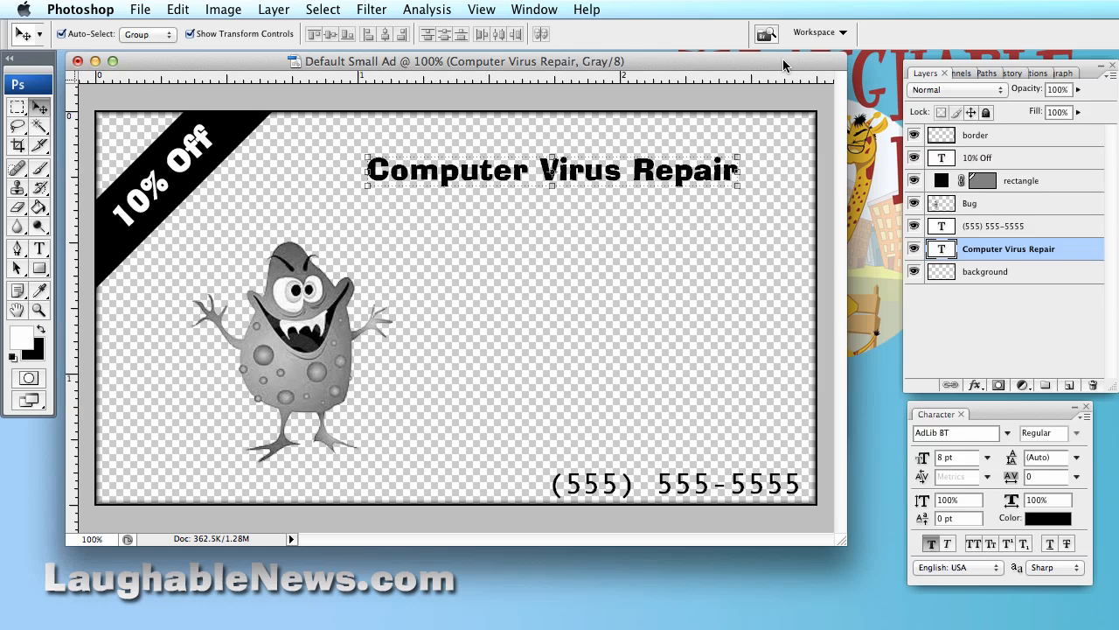